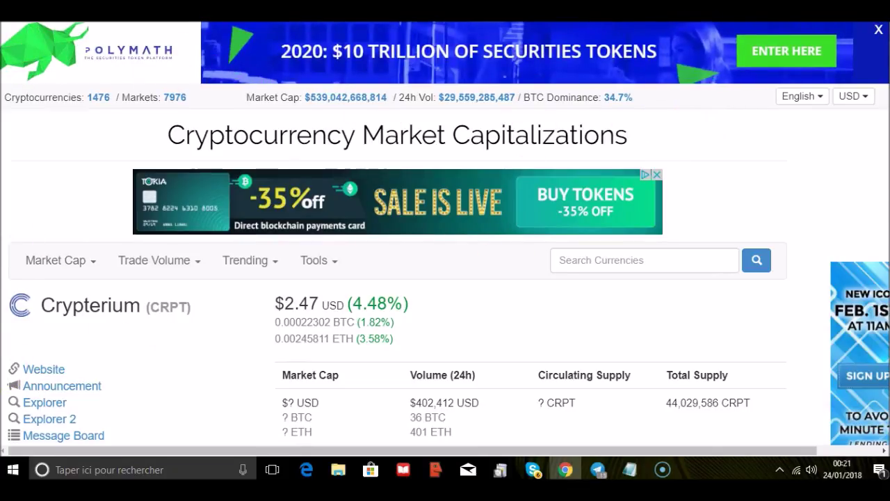
- Examine the Crypterium (CRPT) page, including its price, supply and the exchanges listed in its markets table
scroll(445, 233, "down", 1)
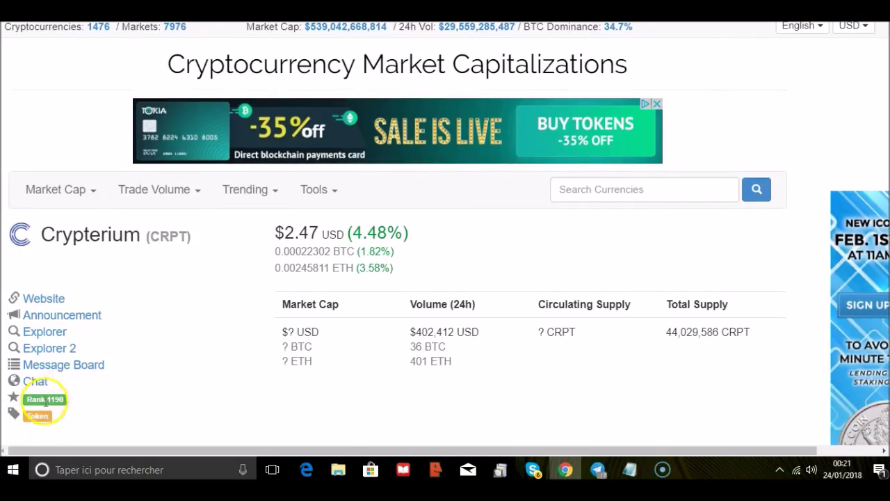
scroll(444, 233, "down", 3)
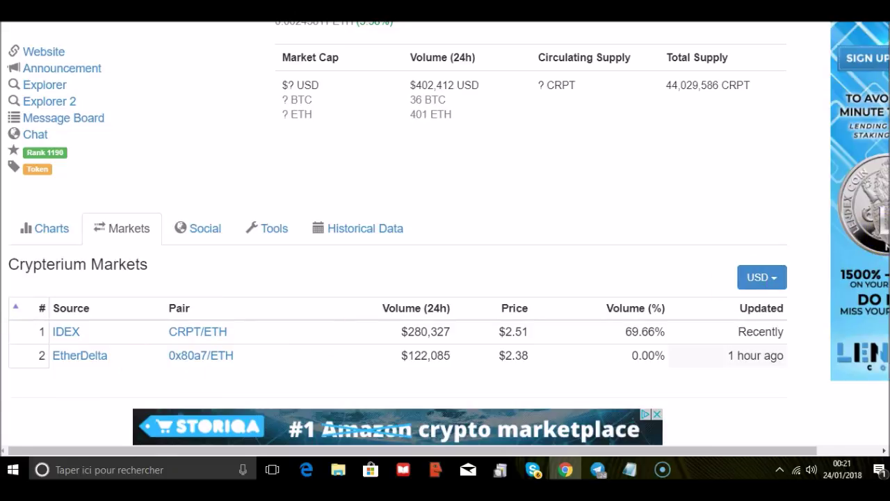
scroll(449, 233, "up", 1)
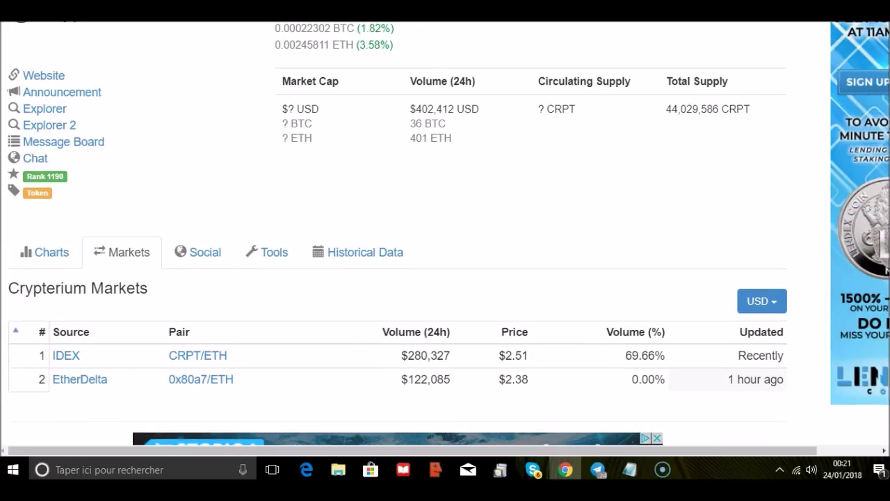
scroll(445, 233, "up", 4)
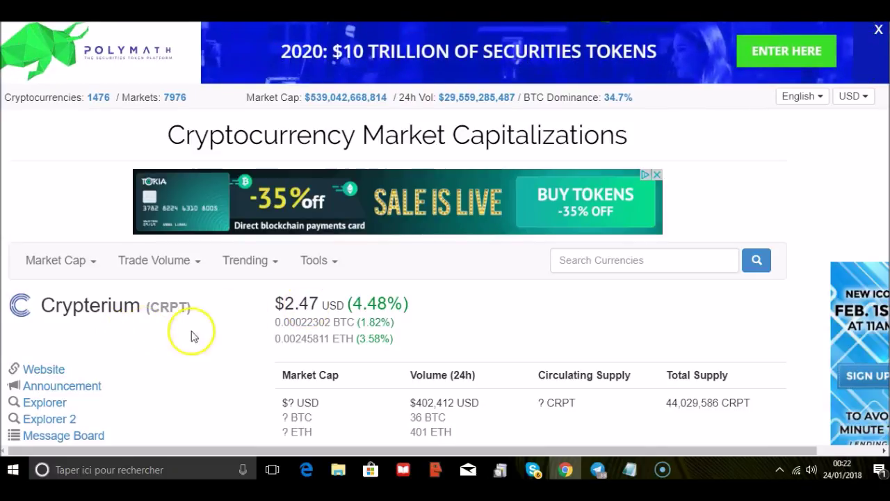
left_click(317, 304)
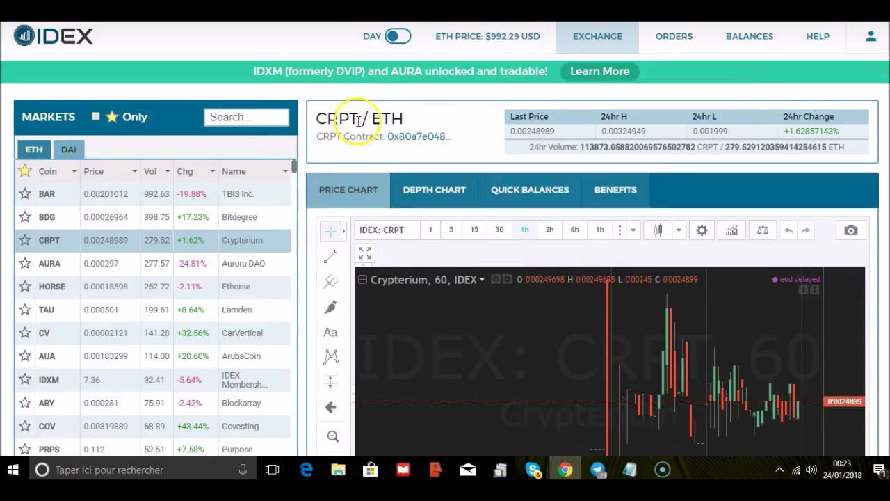
- View the IDEX account options for the connected wallet, such as changing it or creating a new one
left_click(817, 46)
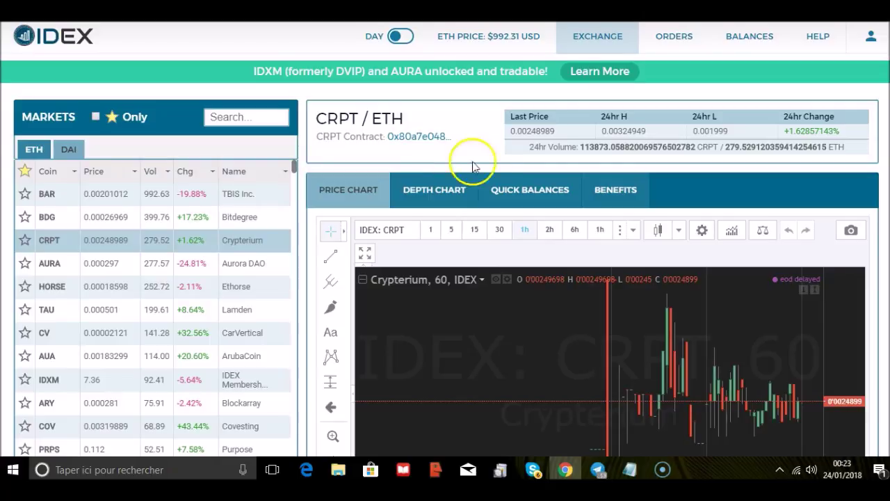
mouse_move(841, 45)
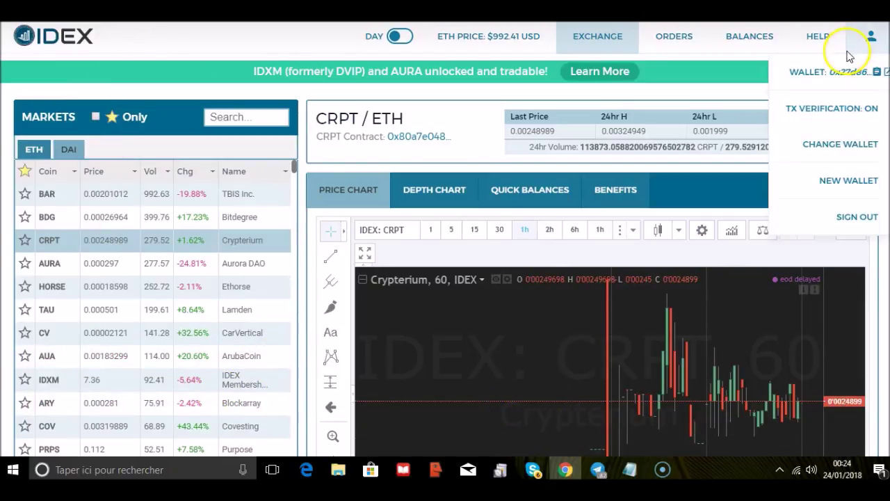
mouse_move(767, 96)
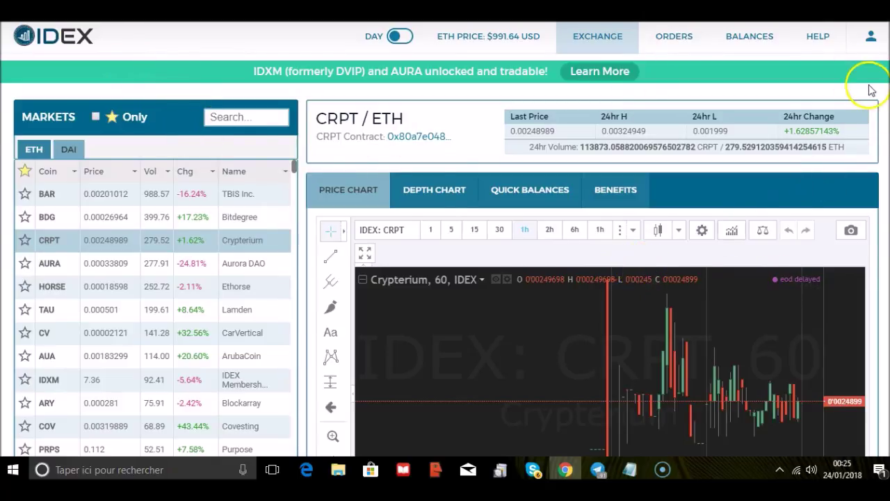
- Open the full balances page of the IDEX account
left_click(728, 99)
mouse_move(712, 55)
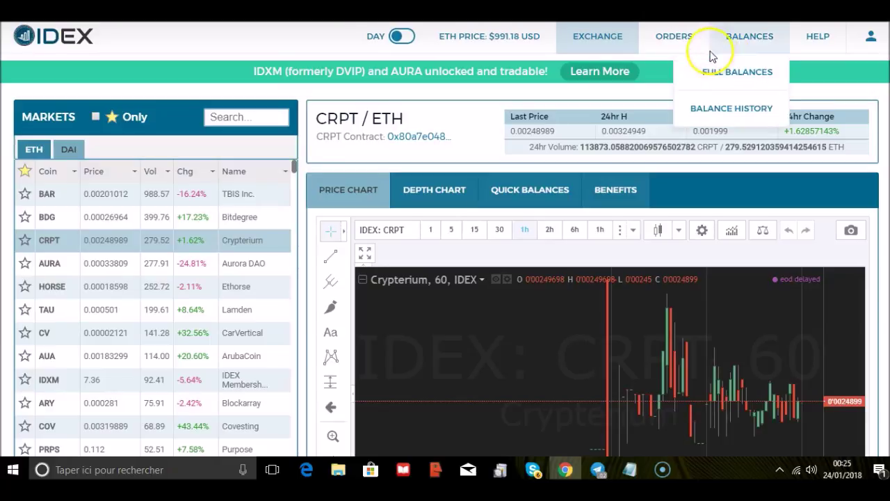
left_click(748, 76)
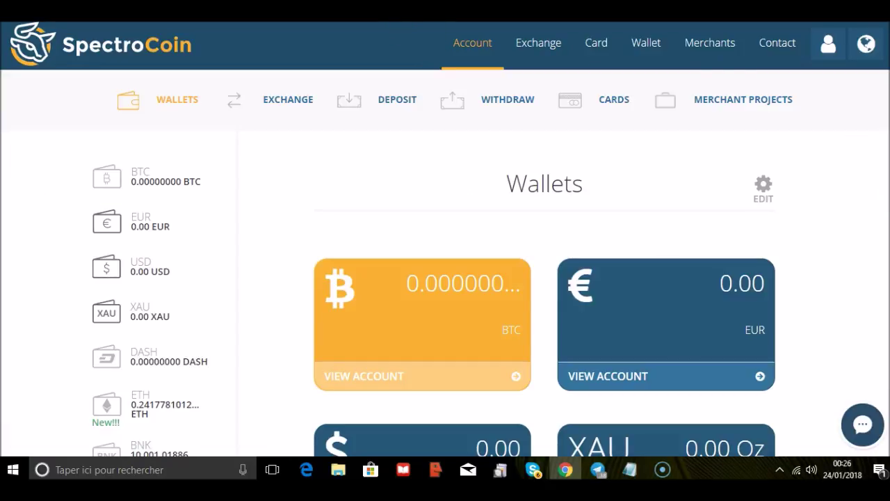
- Look through the SpectroCoin wallets and examine the ETH wallet
scroll(445, 279, "down", 5)
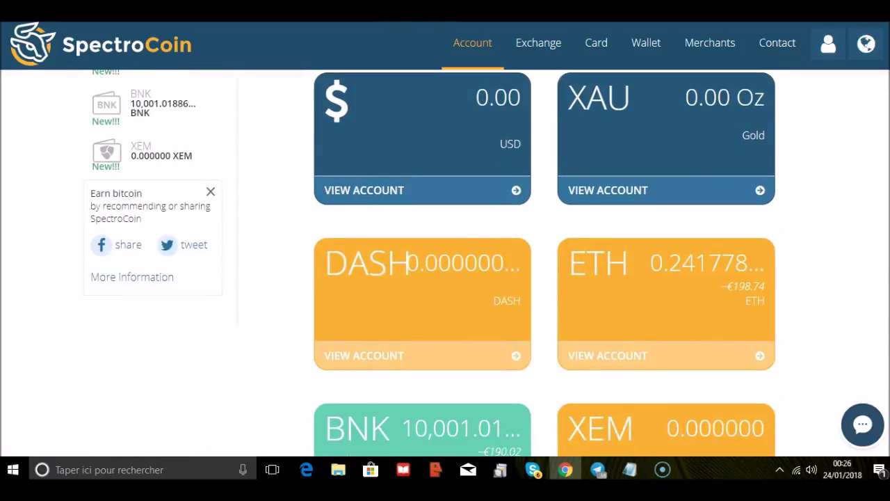
scroll(635, 169, "down", 1)
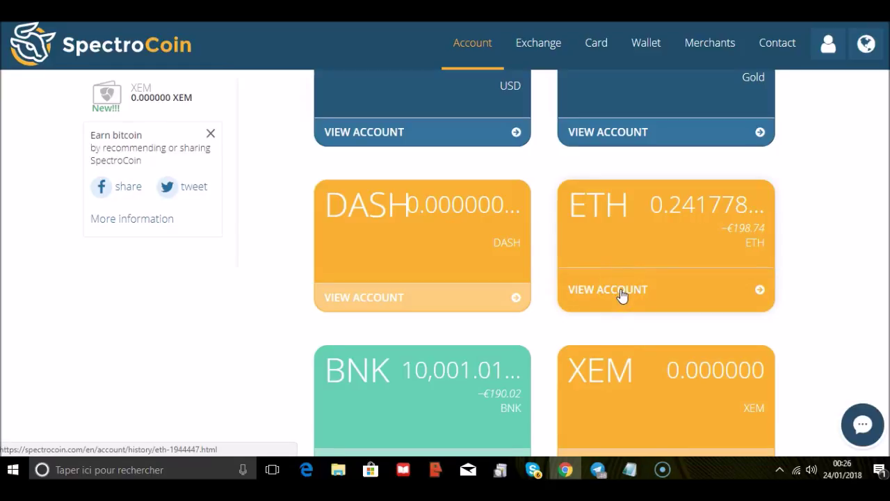
left_click(634, 231)
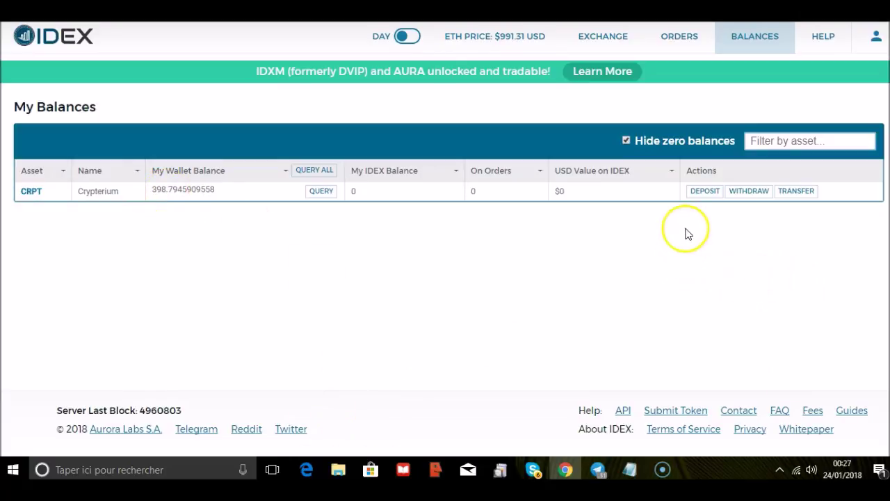
- Start a deposit of Crypterium (CRPT) to IDEX and set the amount to send to 100
left_click(704, 193)
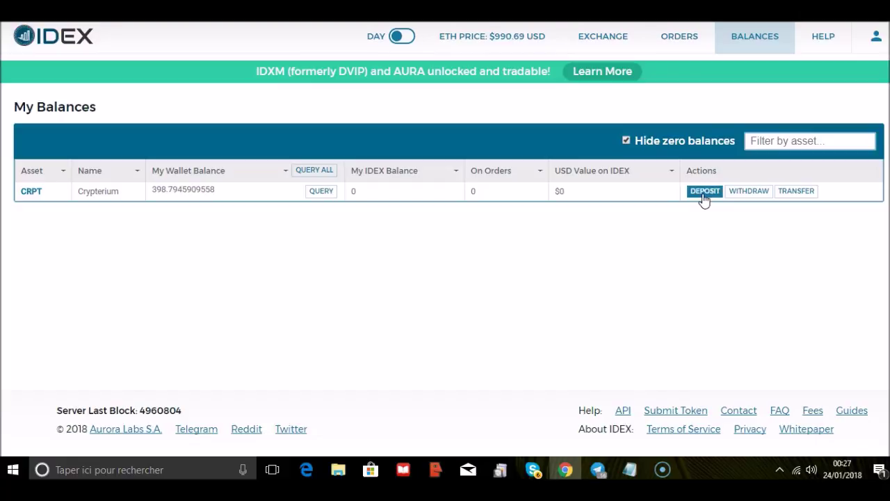
left_click(703, 194)
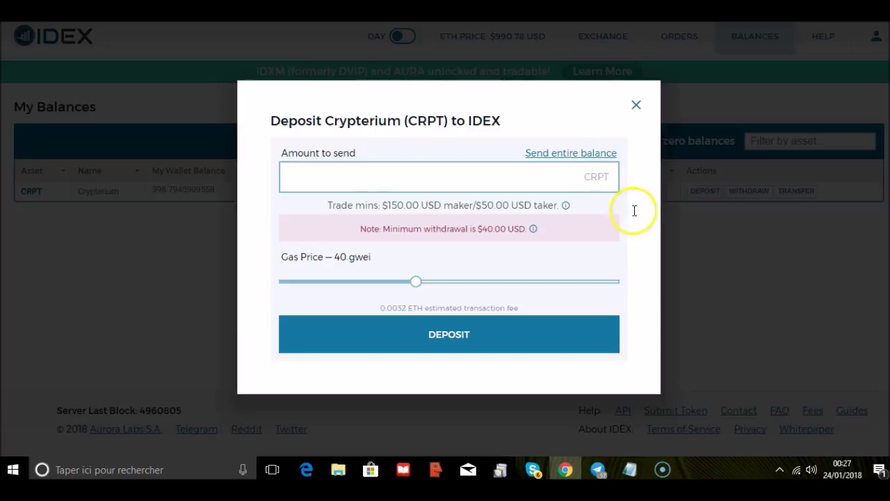
left_click(592, 180)
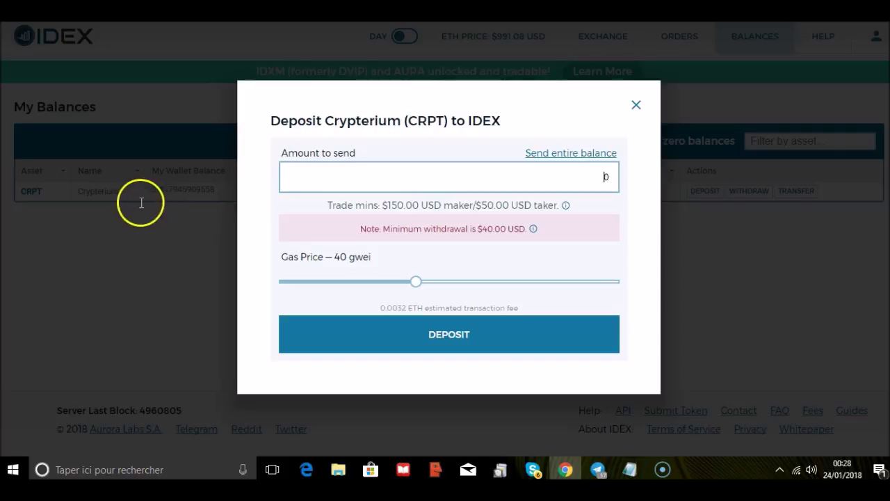
key("Caps_Lock")
type("100")
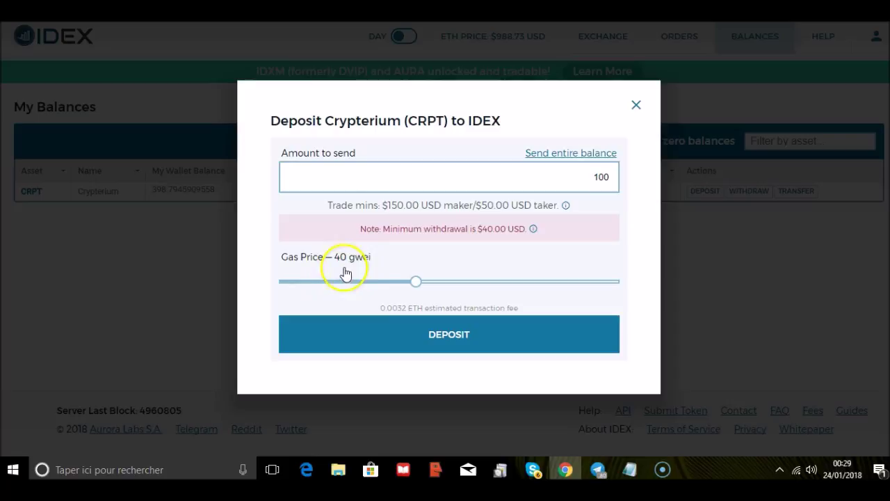
- Try to submit the Crypterium deposit, and close the deposit dialog
left_click(443, 329)
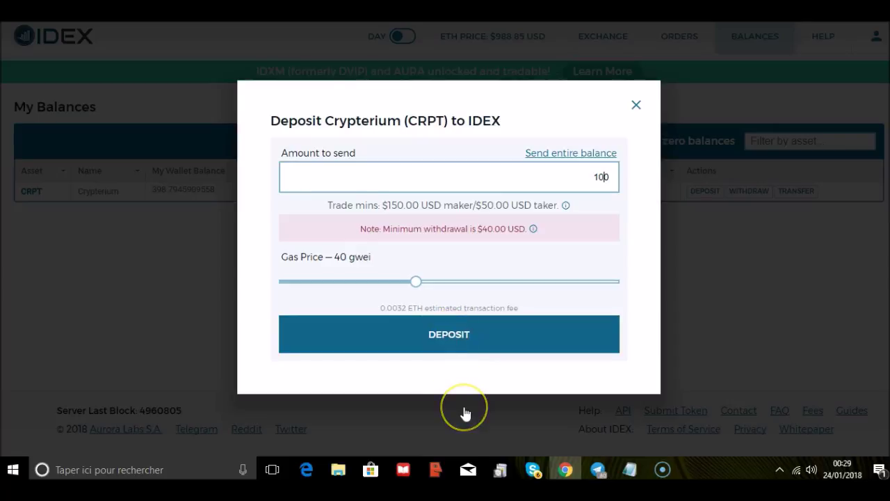
left_click(451, 297)
left_click(495, 261)
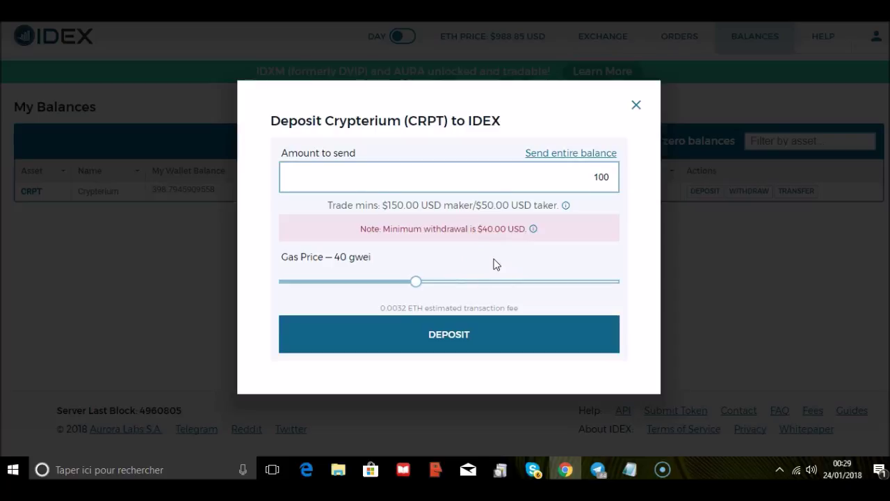
left_click(636, 106)
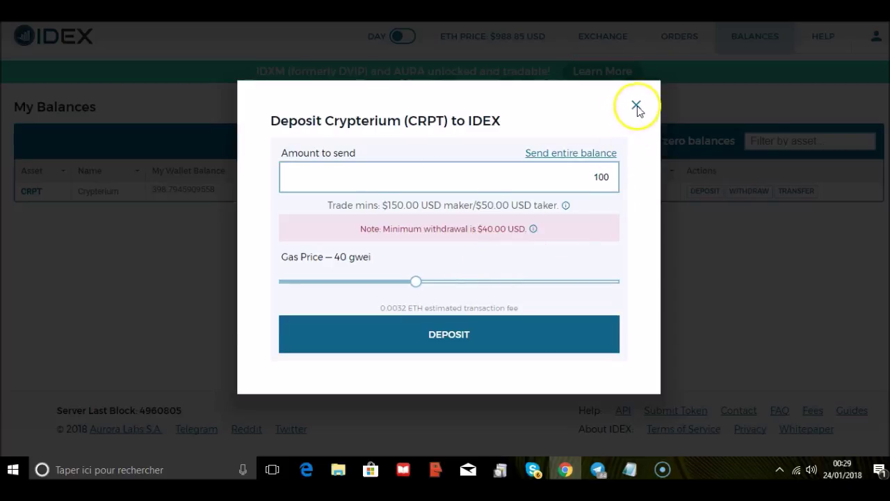
left_click(636, 106)
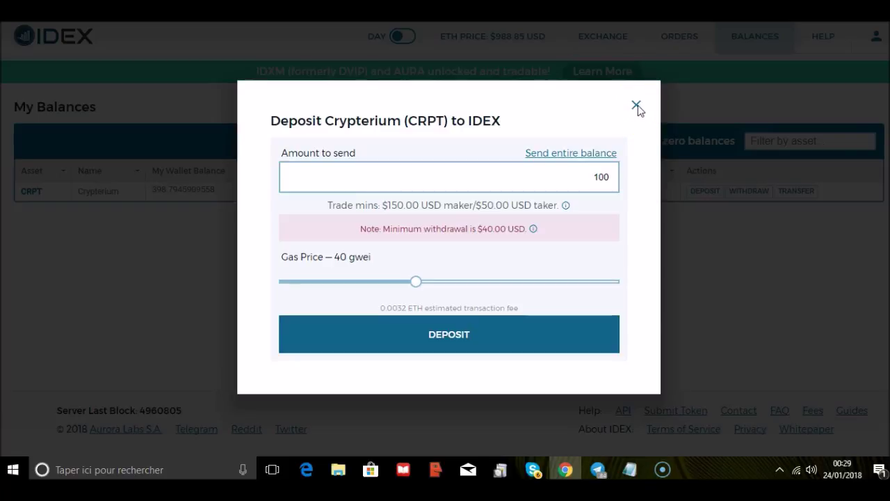
left_click(637, 108)
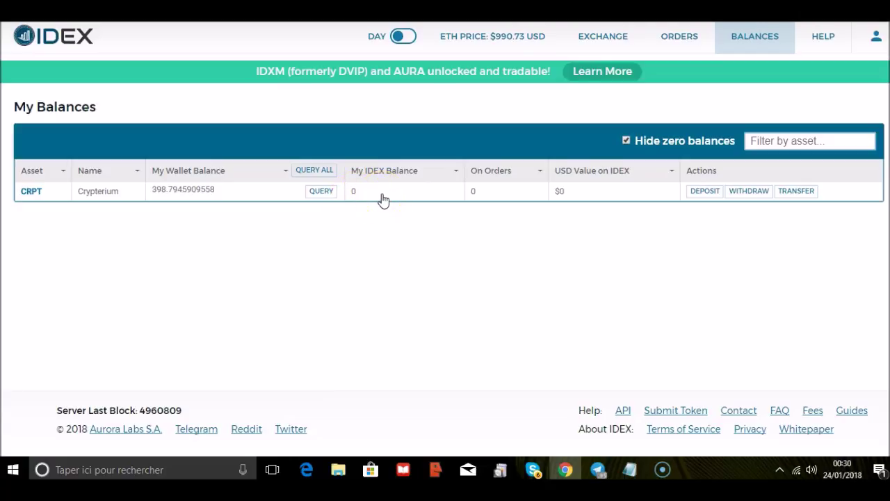
- Open the CRPT/ETH market from the Crypterium row of the balances table
left_click(354, 199)
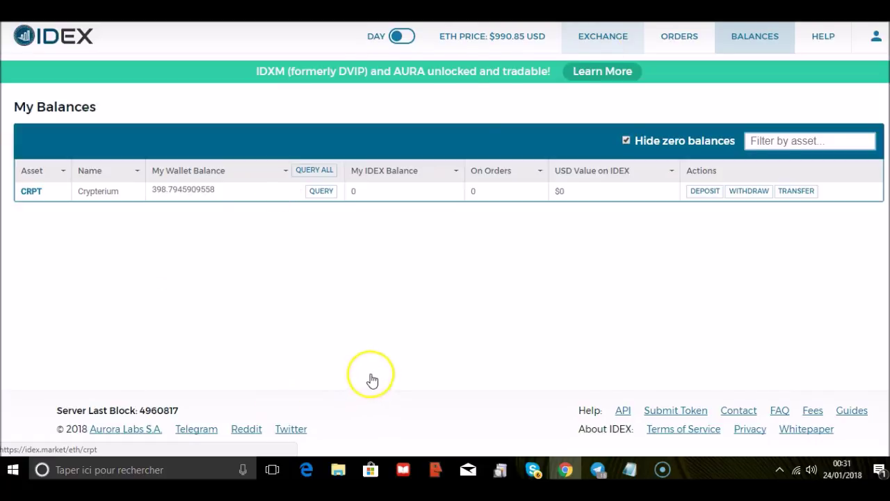
left_click(159, 201)
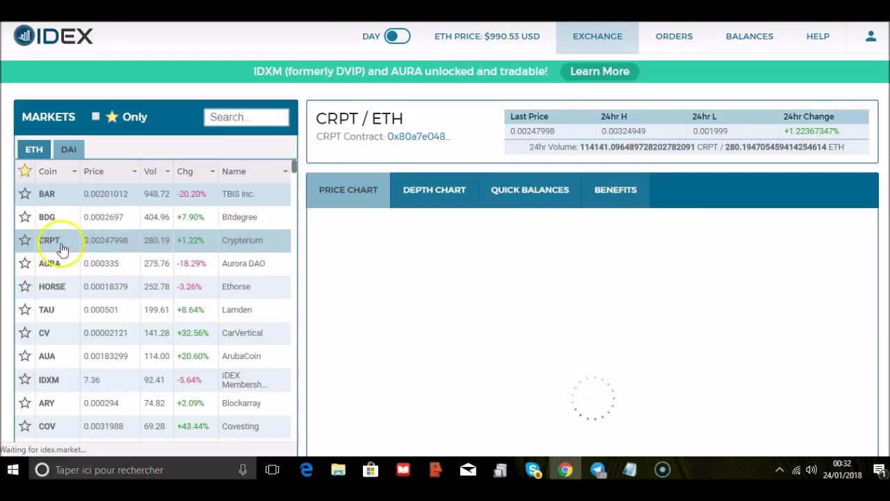
left_click(190, 248)
left_click(226, 251)
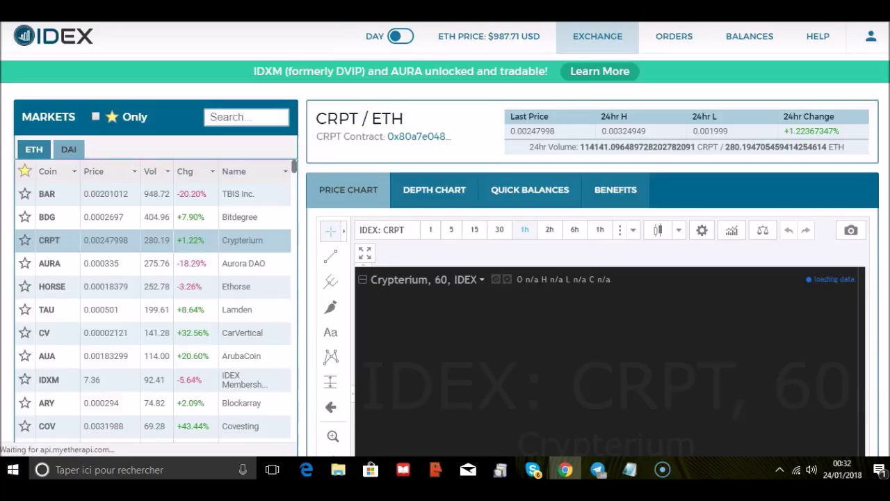
- Examine the CRPT selling form, including its Limit and Market order types and the price, amount and total fields
scroll(445, 244, "down", 3)
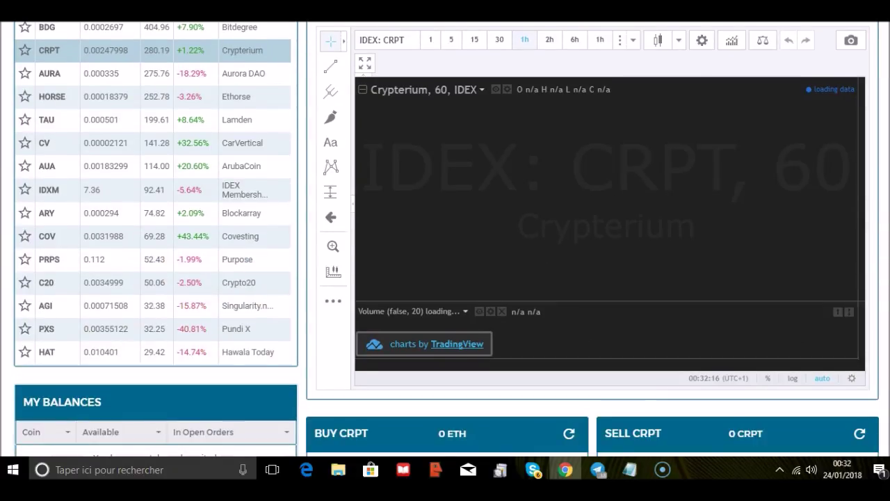
scroll(445, 244, "down", 3)
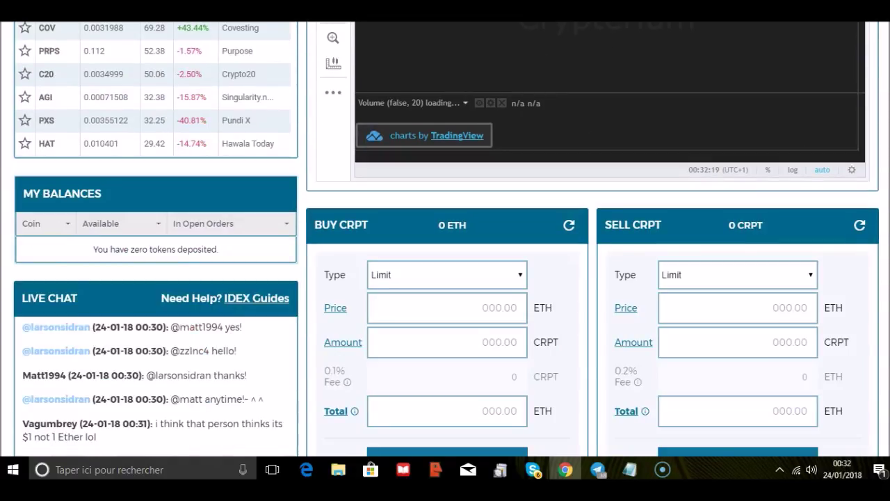
scroll(800, 264, "down", 1)
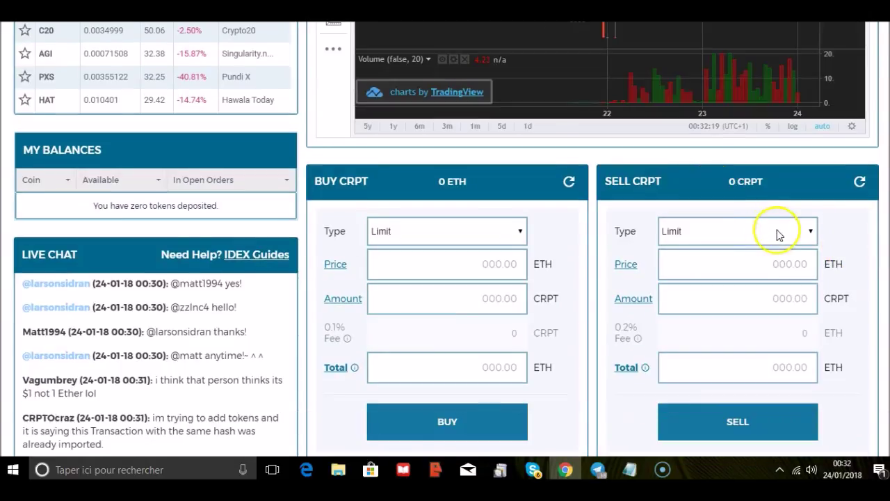
left_click(732, 181)
scroll(445, 239, "down", 2)
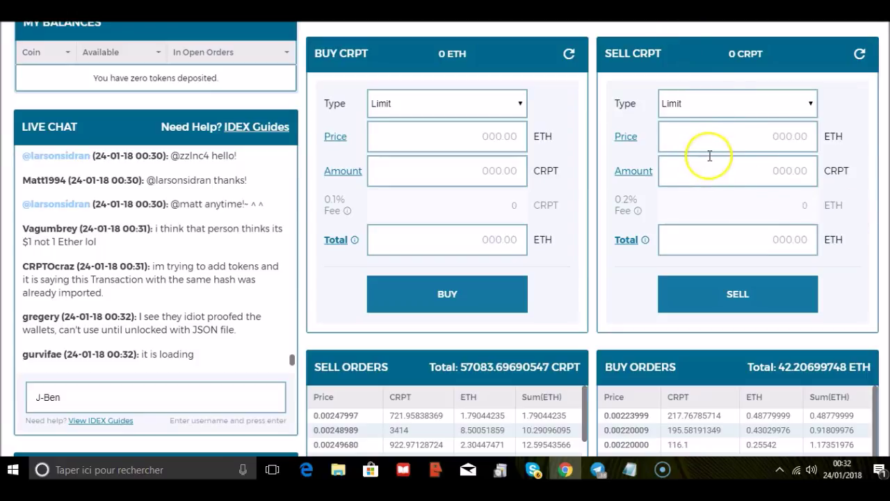
left_click(699, 112)
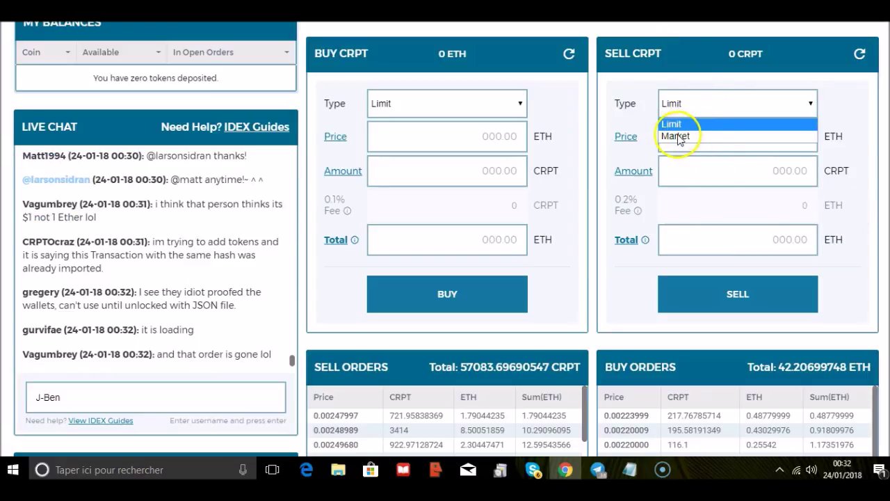
left_click(848, 112)
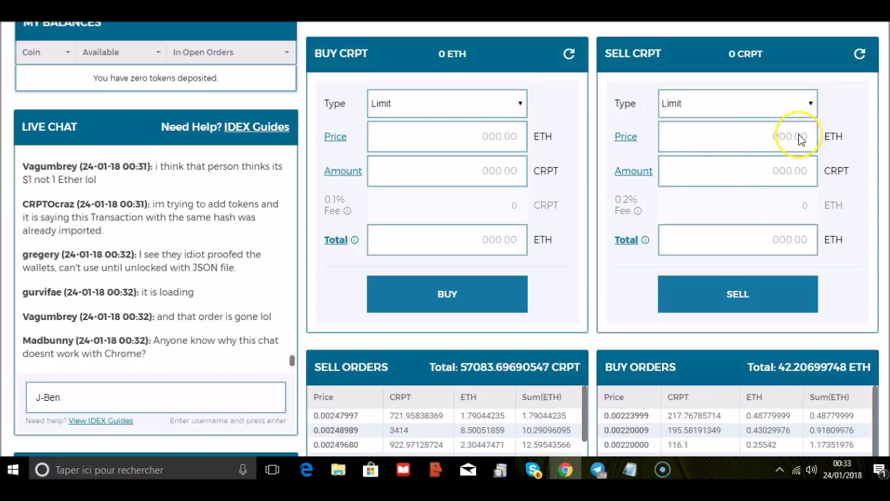
left_click(801, 180)
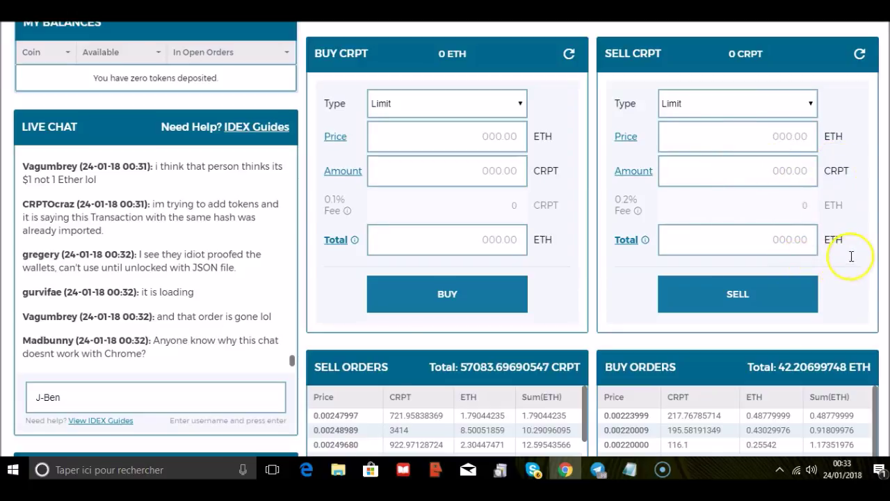
left_click(757, 303)
- Return from the CRPT/ETH market to the full balances page
scroll(445, 239, "up", 10)
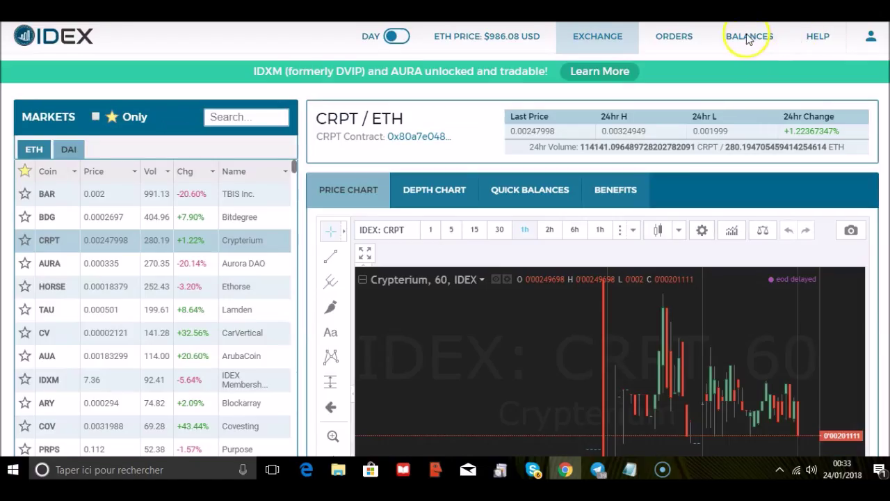
mouse_move(750, 37)
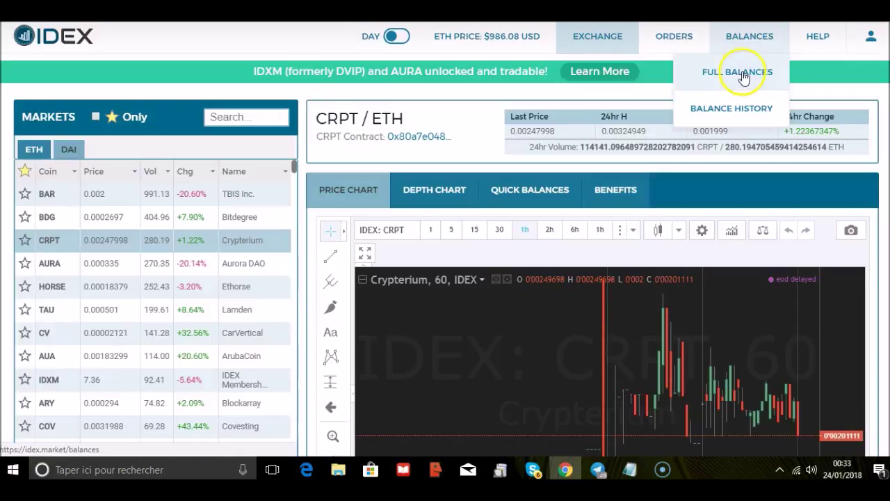
left_click(744, 76)
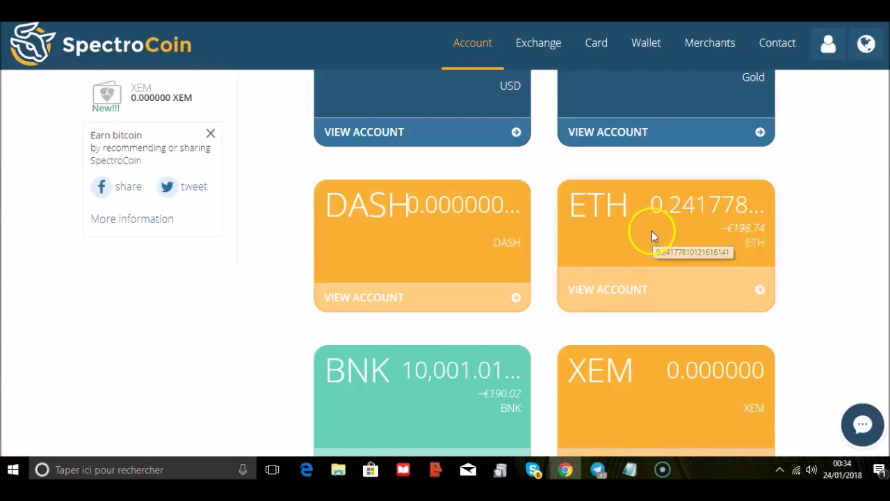
- Try to view the ETH account in SpectroCoin, and log back in with the prefilled credentials after completing the reCAPTCHA
left_click(627, 290)
left_click(606, 227)
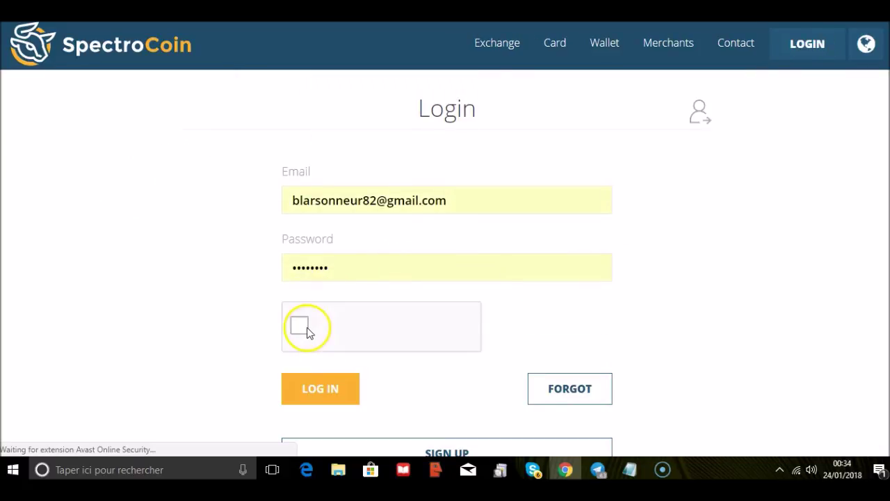
left_click(306, 329)
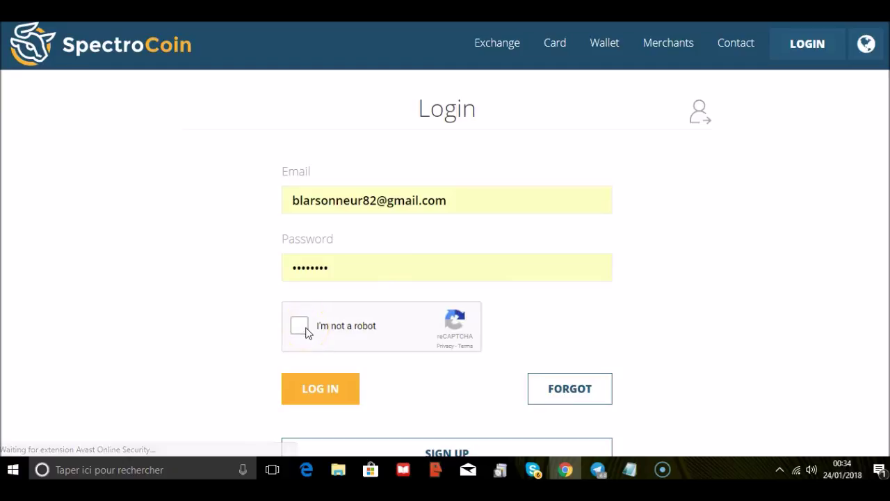
left_click(312, 392)
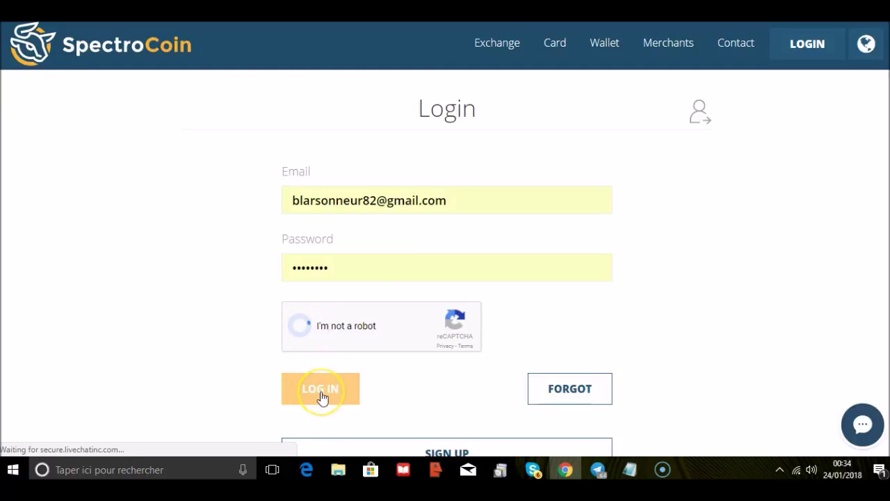
left_click(330, 394)
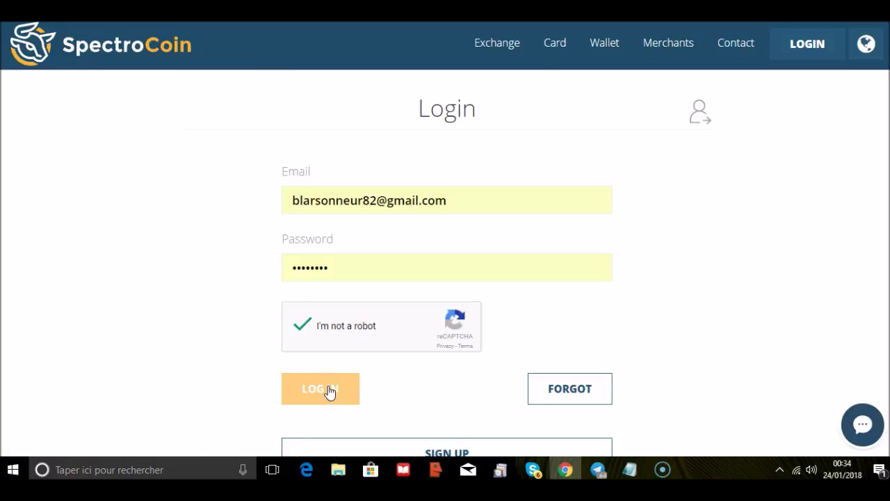
left_click(330, 393)
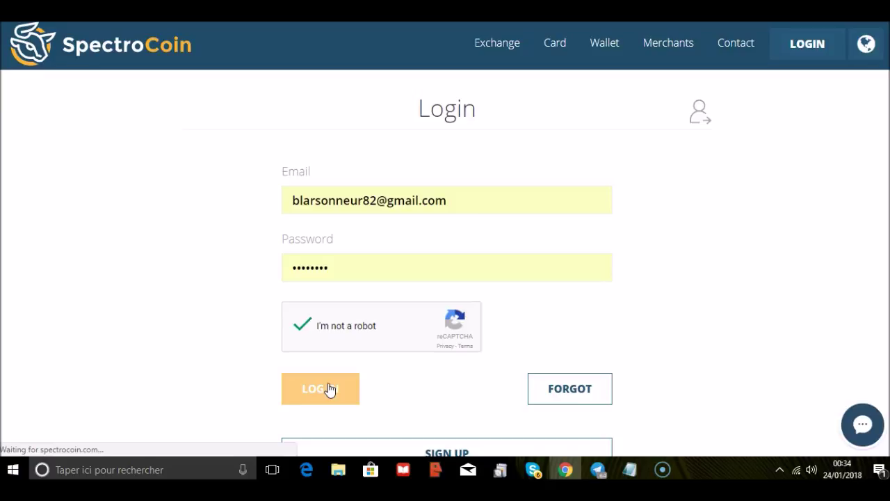
- Switch to MyEtherWallet and examine the Send Ether & Tokens form and the account's balances
left_click(342, 58)
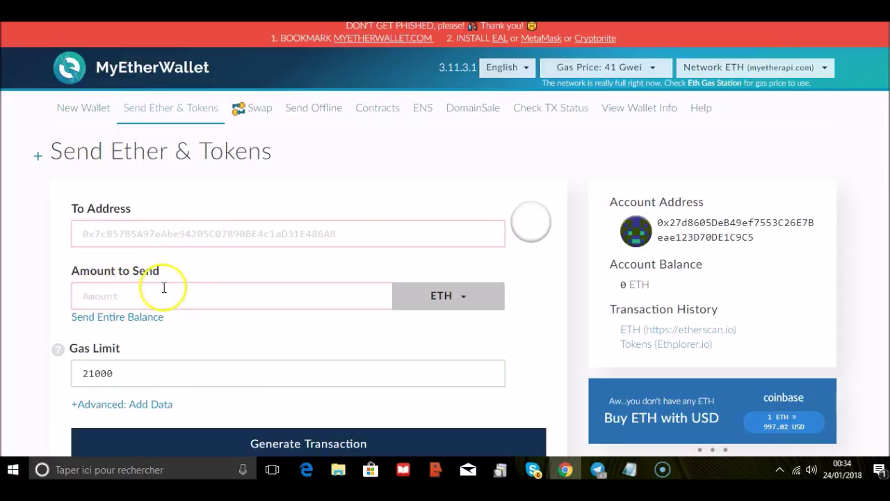
left_click(327, 51)
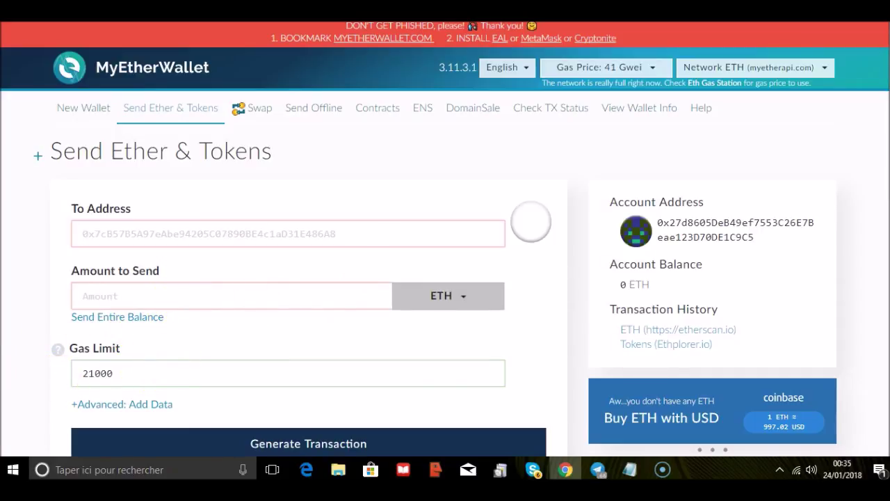
scroll(445, 278, "down", 2)
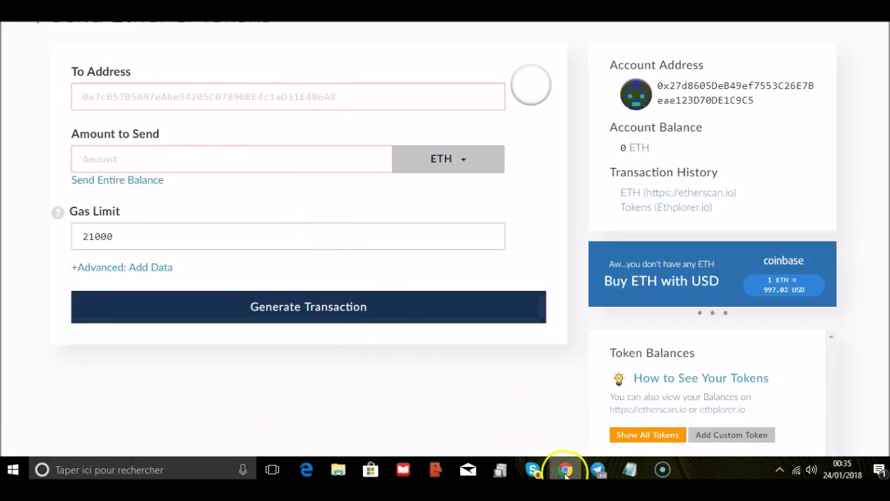
scroll(445, 237, "up", 2)
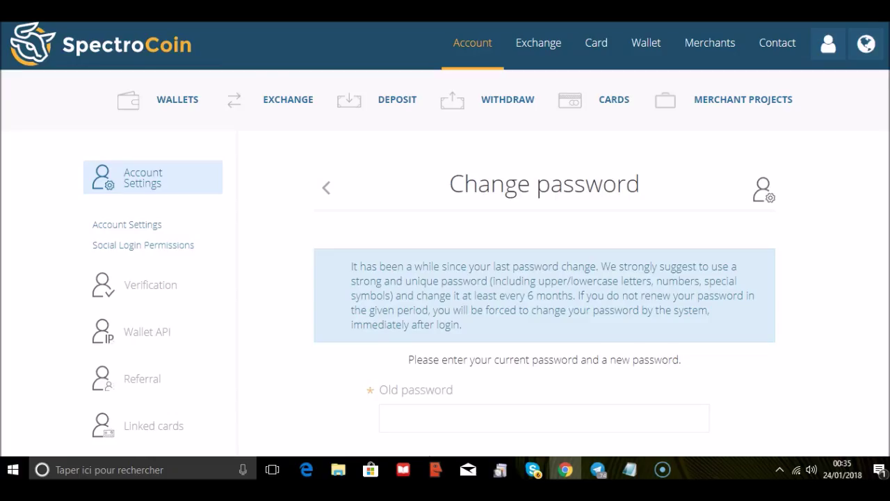
- Show the SpectroCoin wallets and check the ETH wallet's balance and its euro value
left_click(183, 100)
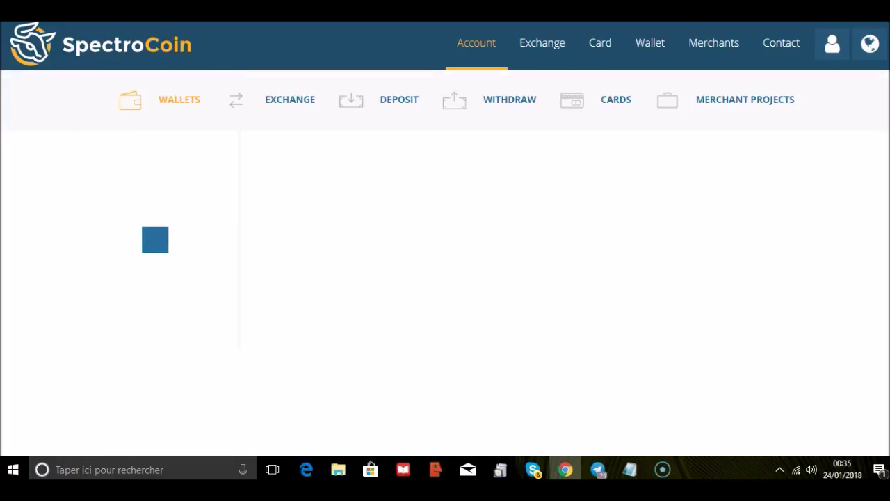
key("ctrl+a")
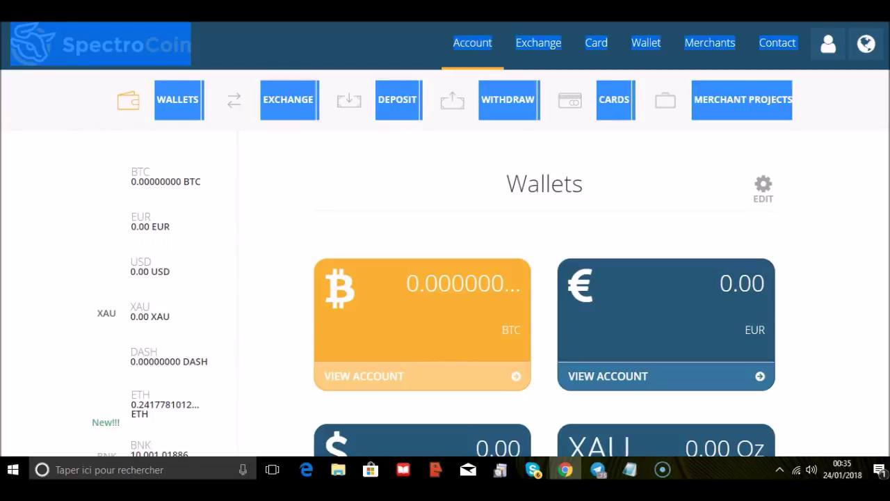
left_click(866, 153)
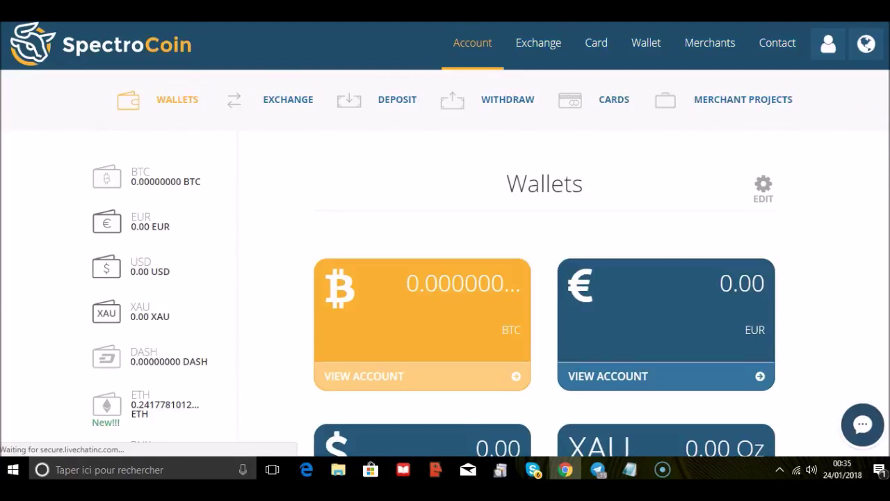
scroll(545, 279, "down", 2)
scroll(716, 278, "down", 5)
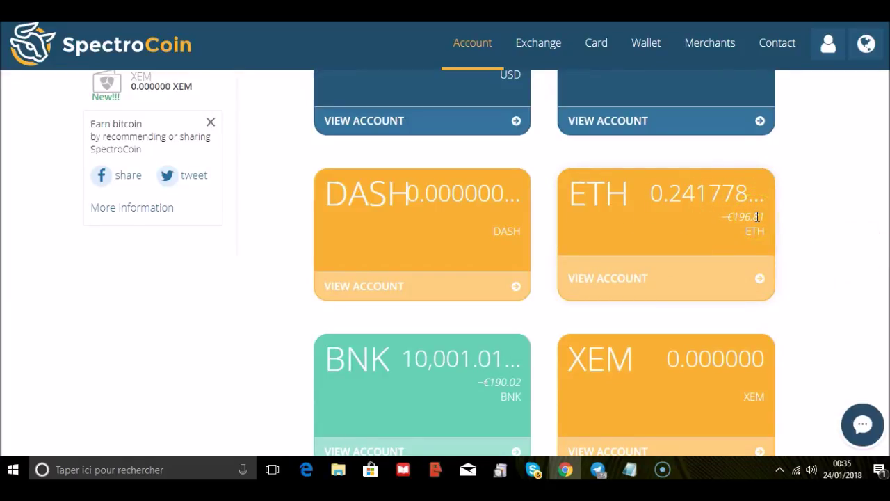
scroll(853, 218, "up", 2)
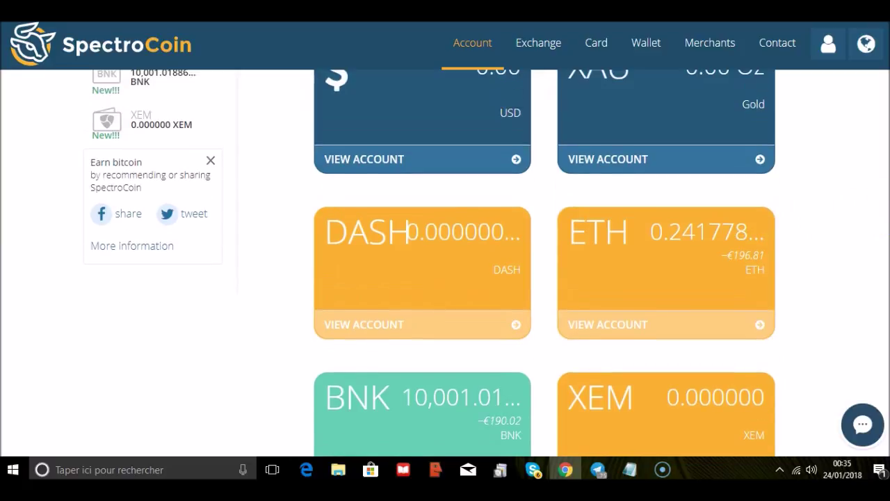
scroll(430, 262, "up", 6)
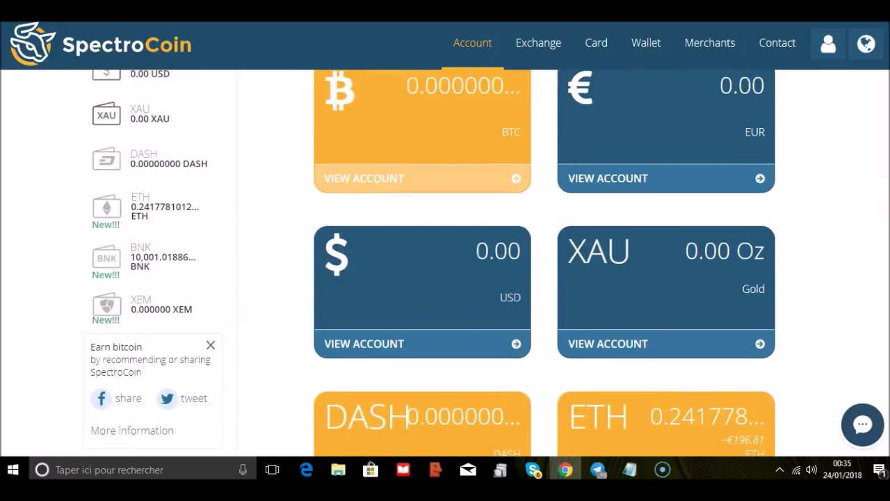
scroll(430, 263, "up", 1)
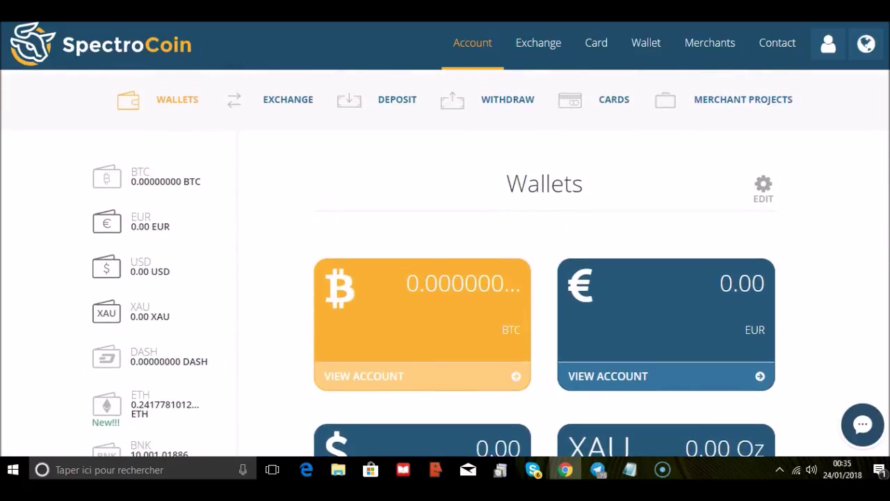
- View SpectroCoin's currency exchange form, and open the Withdraw to bank form from the withdrawal options
left_click(292, 100)
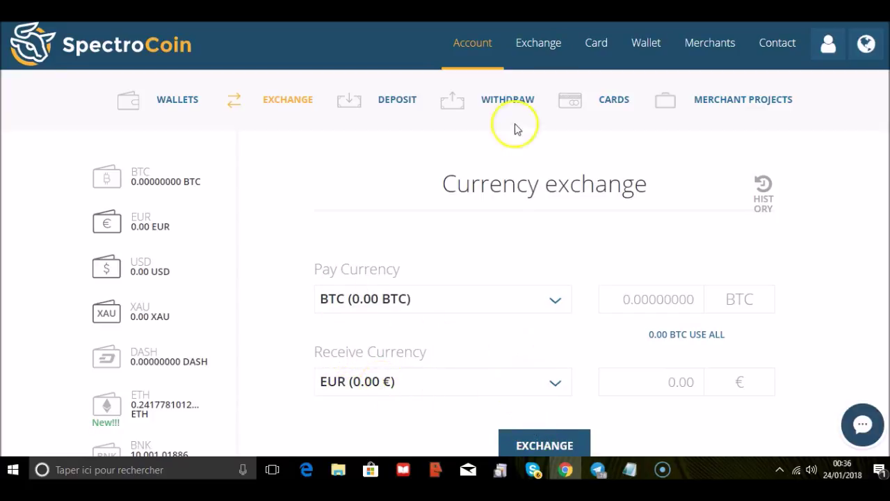
left_click(513, 101)
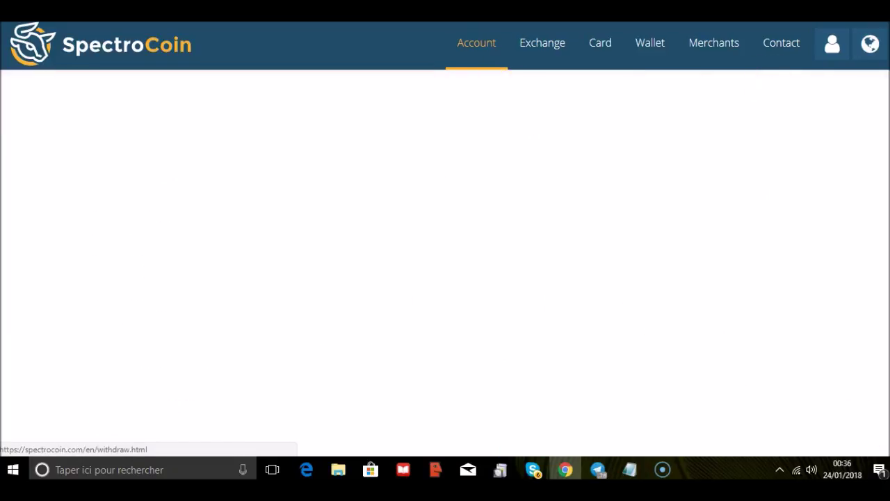
scroll(445, 264, "down", 3)
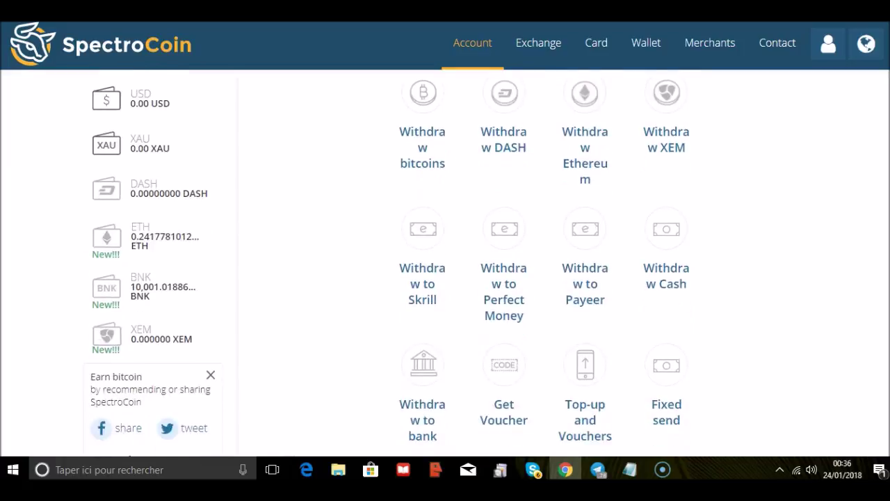
left_click(428, 364)
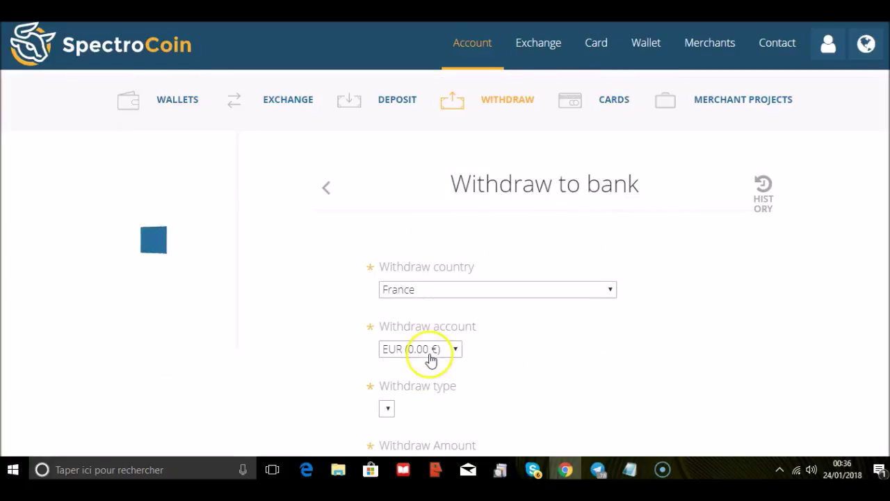
- Examine the bank withdrawal form's country, account, type, amount, account number, receiver and additional information fields without submitting it
scroll(445, 278, "down", 2)
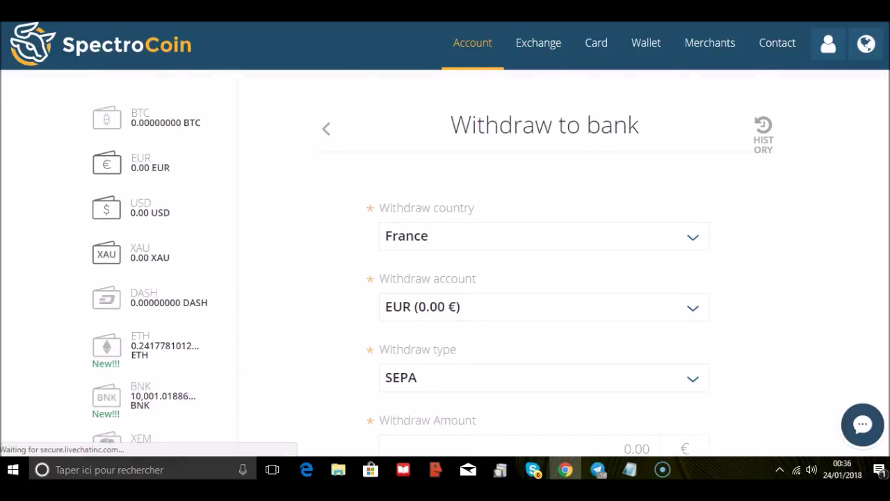
scroll(445, 278, "down", 1)
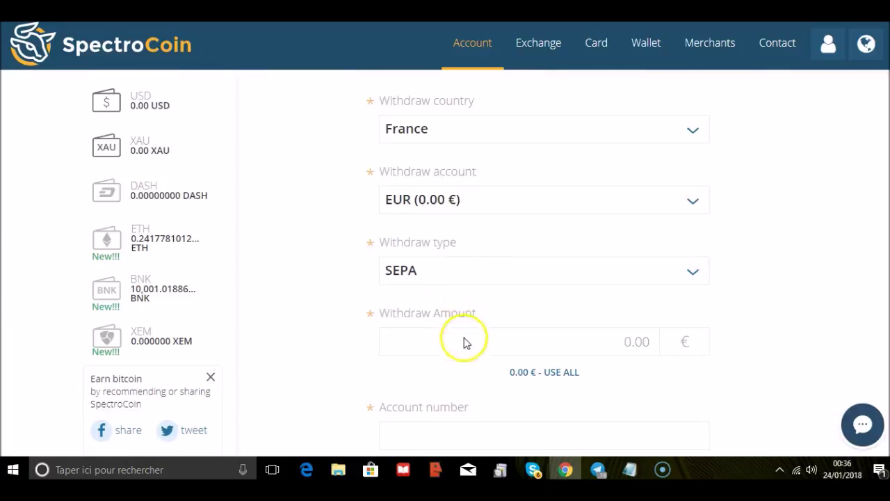
left_click(523, 374)
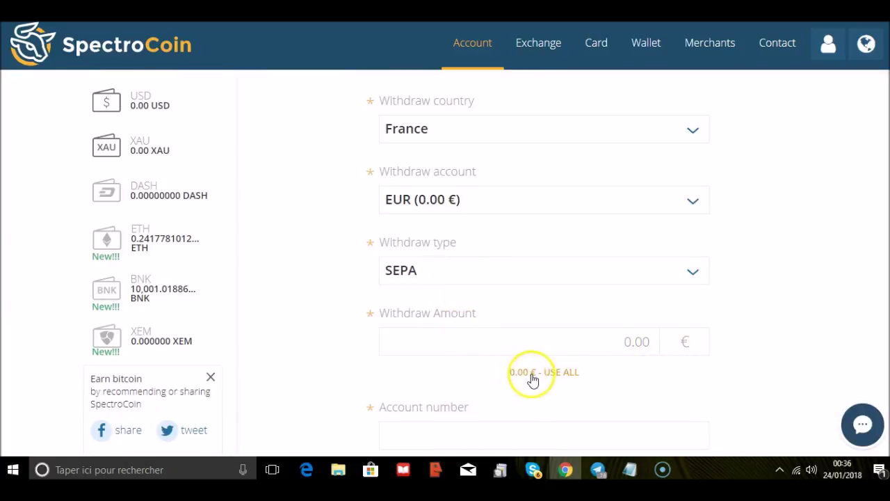
scroll(602, 258, "down", 3)
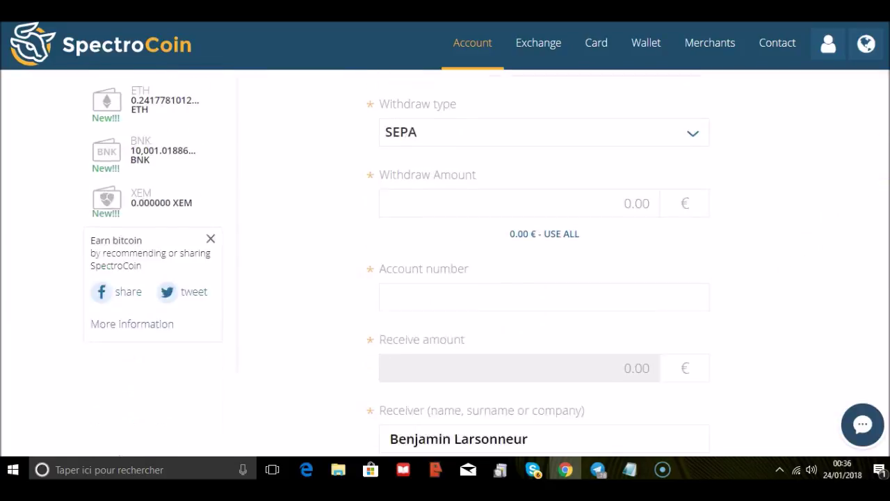
left_click(434, 227)
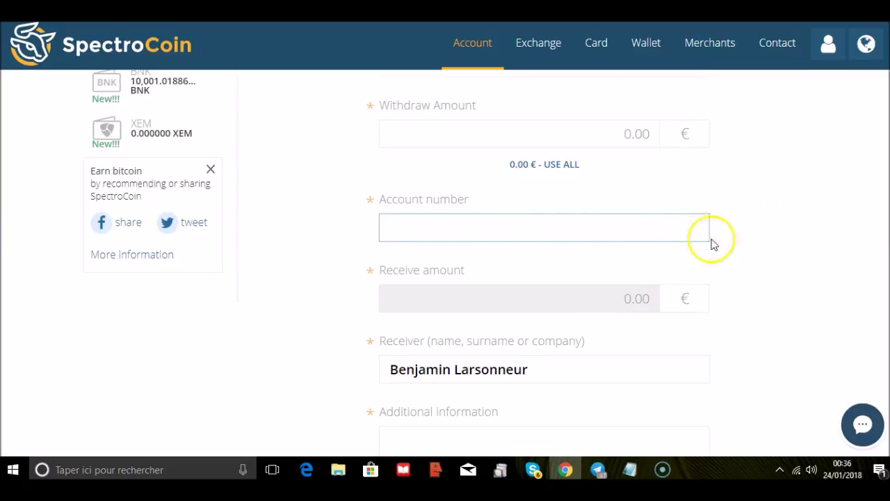
scroll(874, 255, "down", 3)
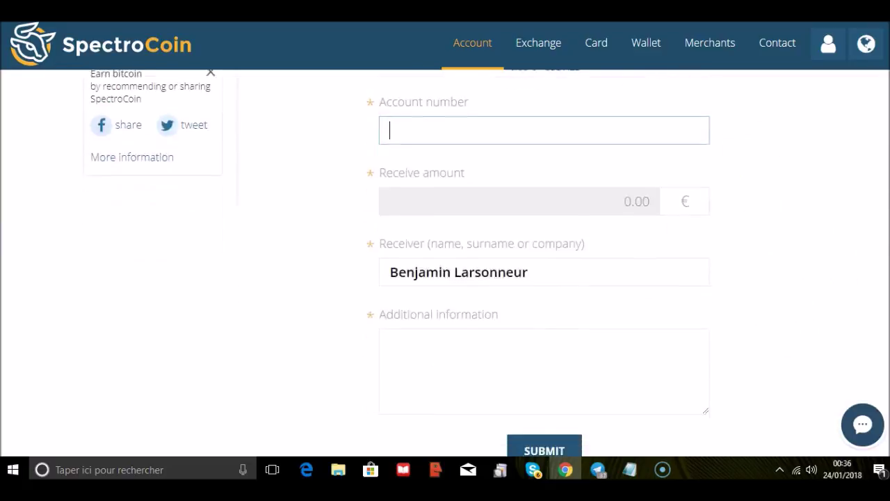
left_click(416, 263)
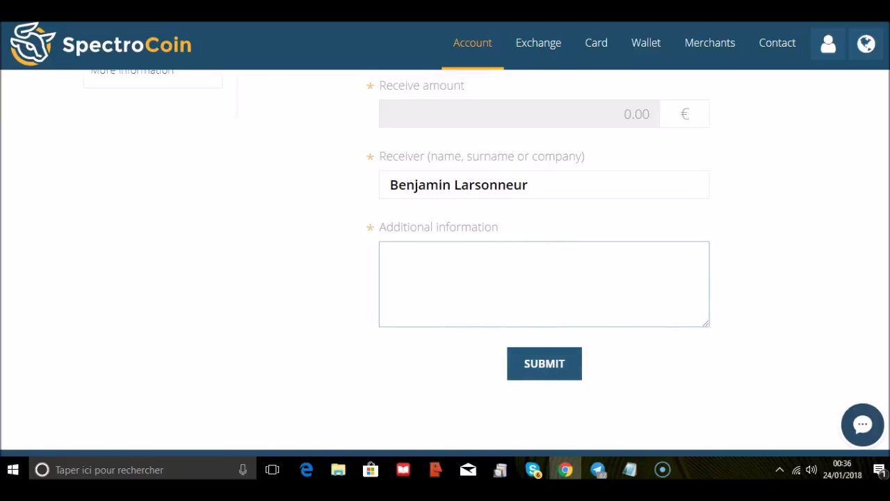
scroll(445, 264, "up", 1)
scroll(445, 264, "up", 6)
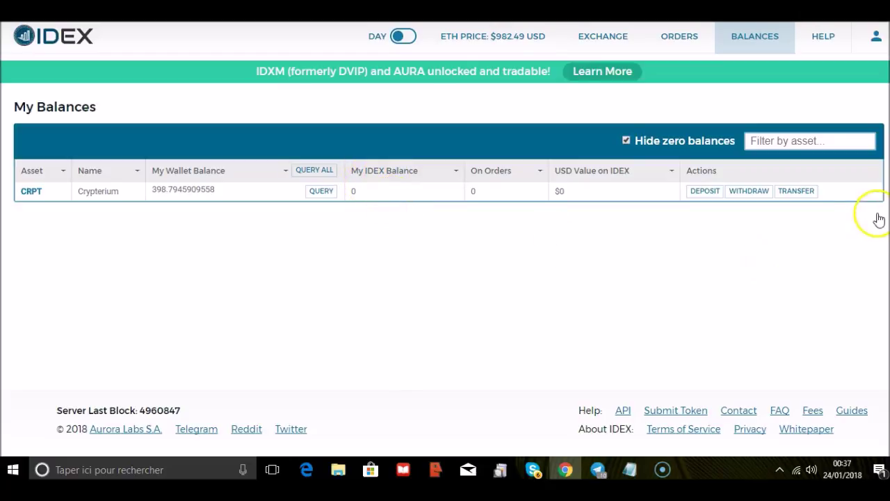
- Copy the wallet address from the account options on IDEX
left_click(876, 42)
left_click(878, 42)
mouse_move(877, 41)
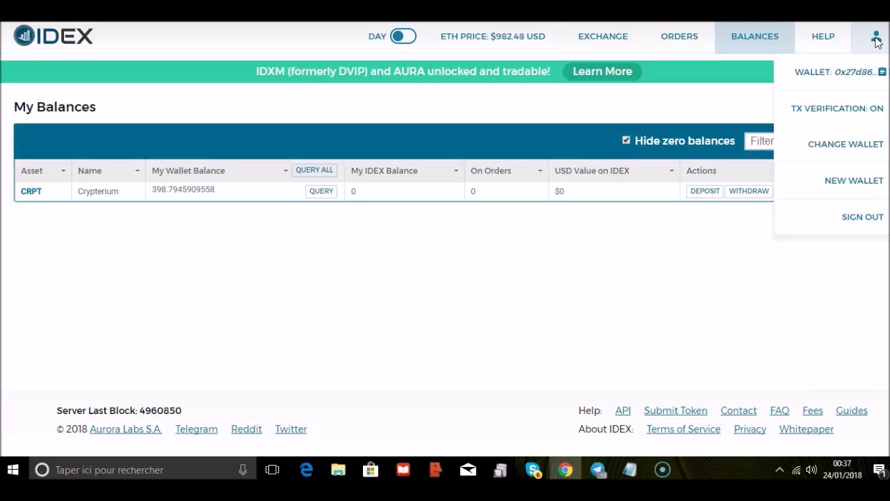
left_click(881, 73)
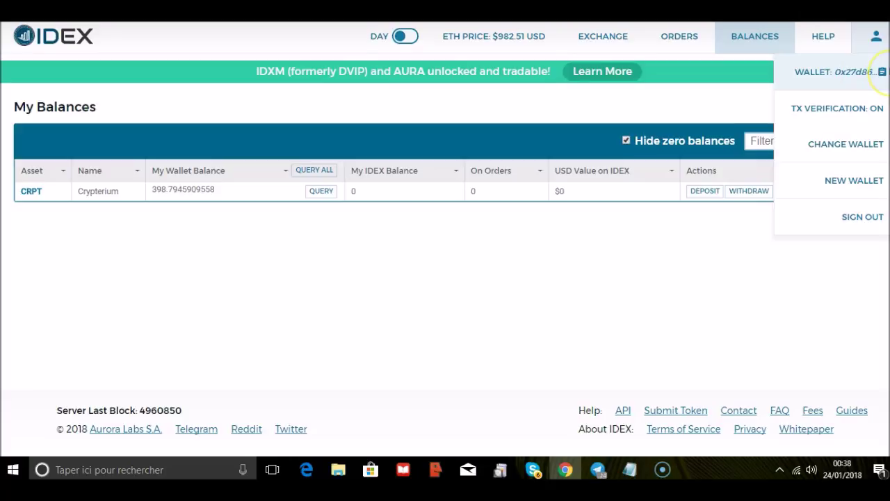
left_click(882, 71)
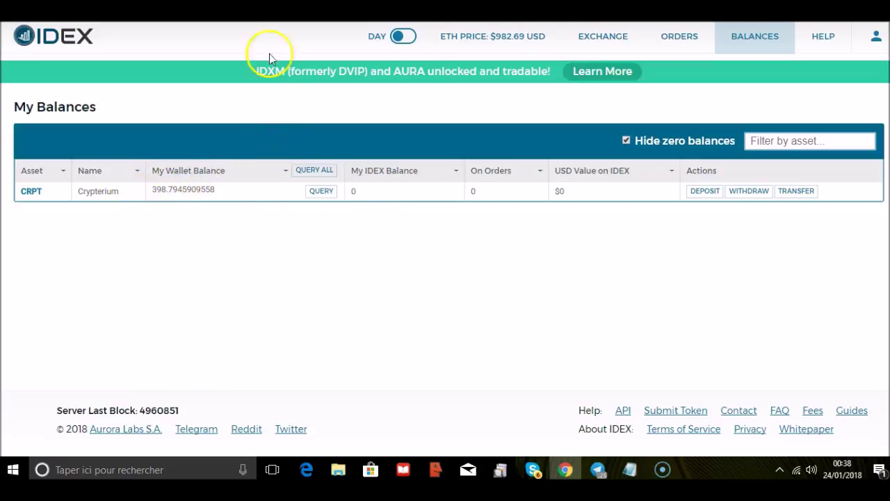
- Switch to MyEtherWallet and check the CRPT token balance and the account address
key("ctrl+Tab")
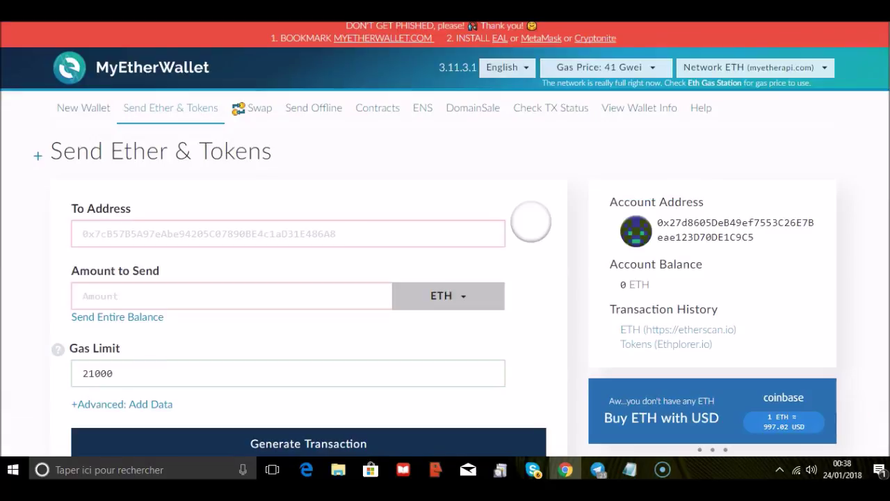
scroll(701, 419, "down", 3)
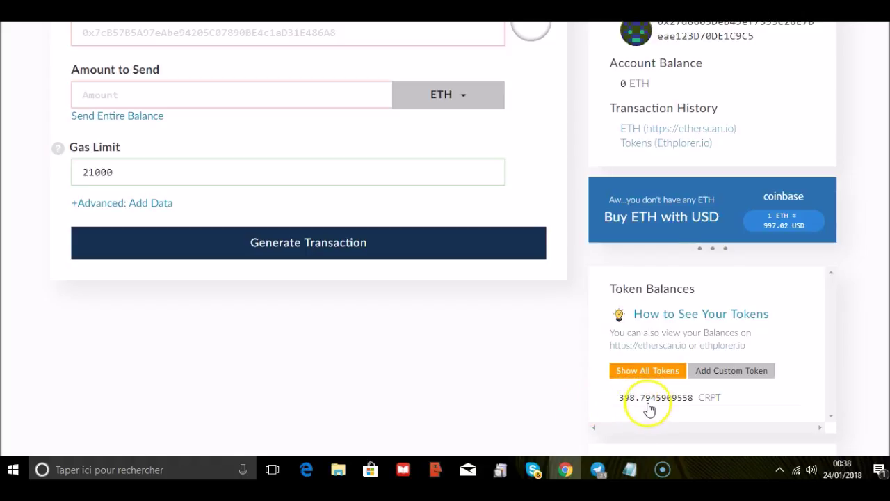
scroll(649, 410, "up", 2)
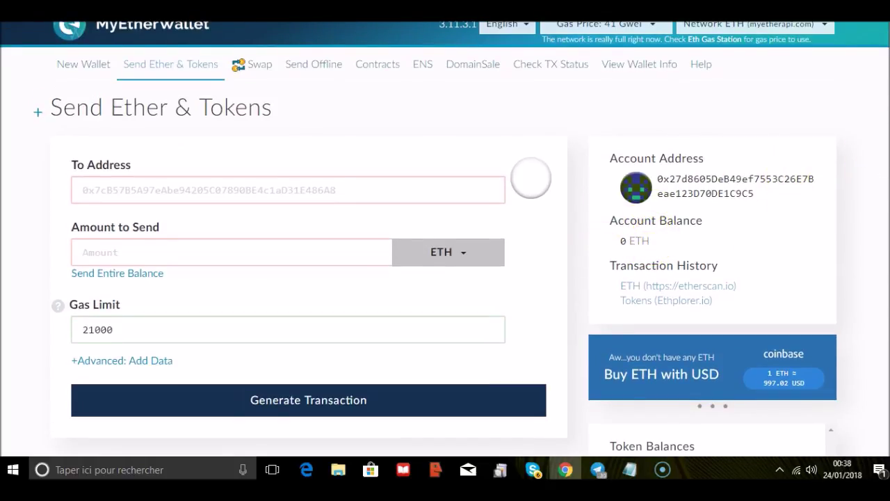
scroll(788, 174, "up", 1)
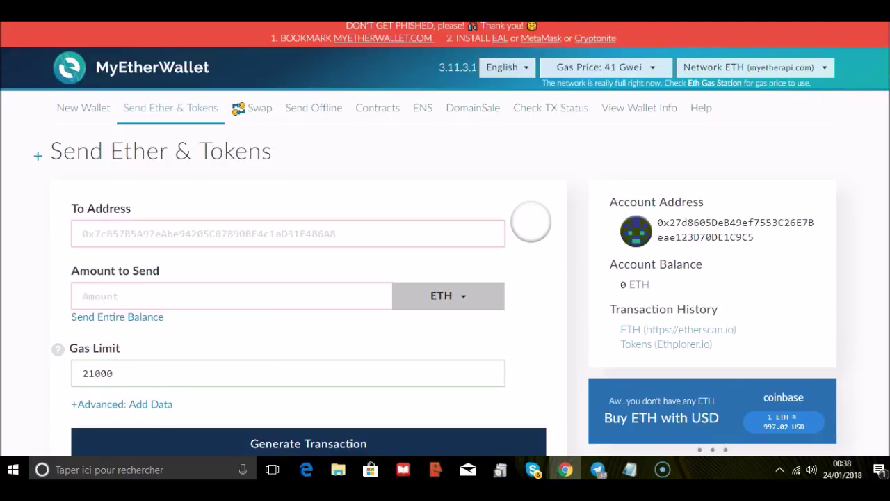
- Switch from MyEtherWallet to IDEX and view the account's token balances with zero balances hidden
key("ctrl+Tab")
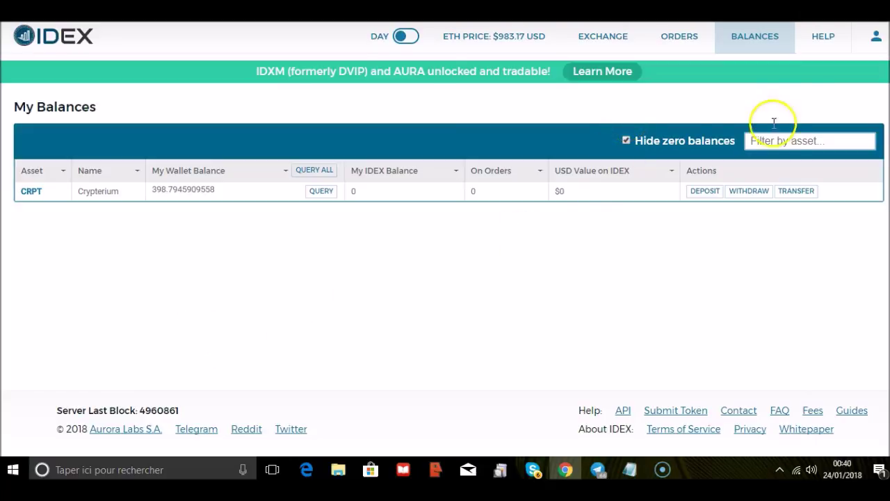
left_click(755, 41)
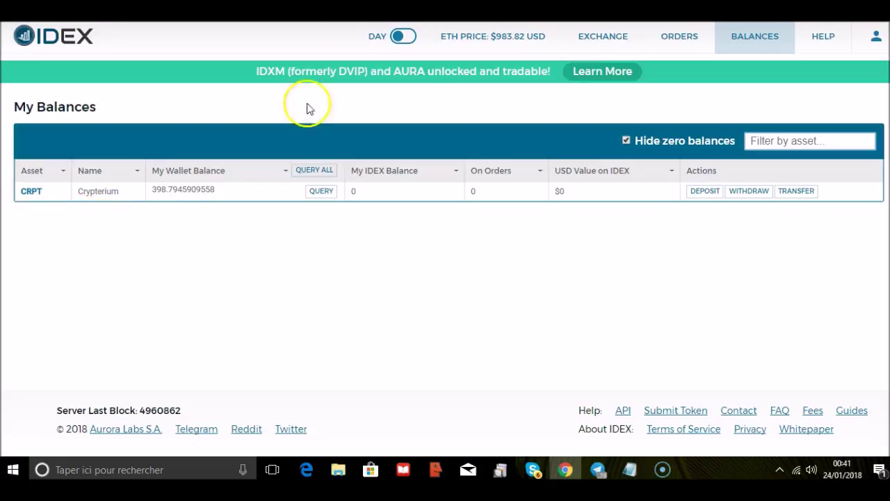
- Switch to CoinMarketCap and examine Crypterium's price, 24-hour volume and the exchanges and pairs listed in its markets table
key("ctrl+Tab")
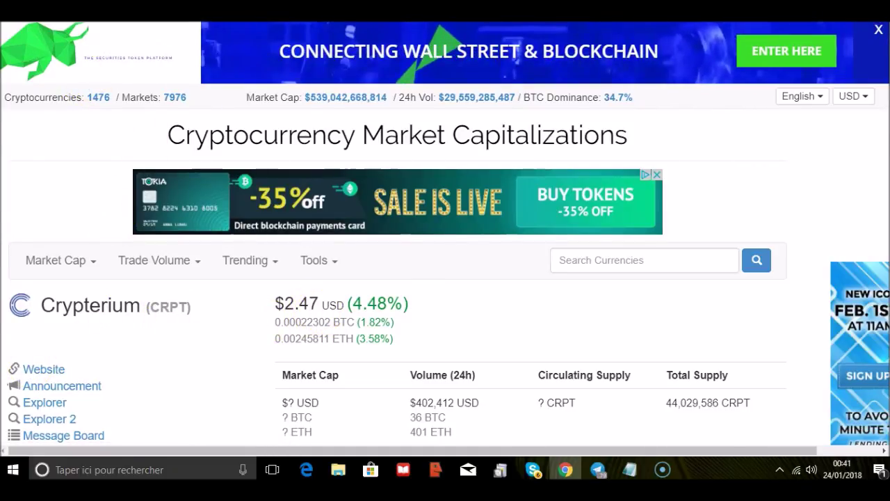
scroll(445, 233, "down", 3)
scroll(445, 233, "down", 2)
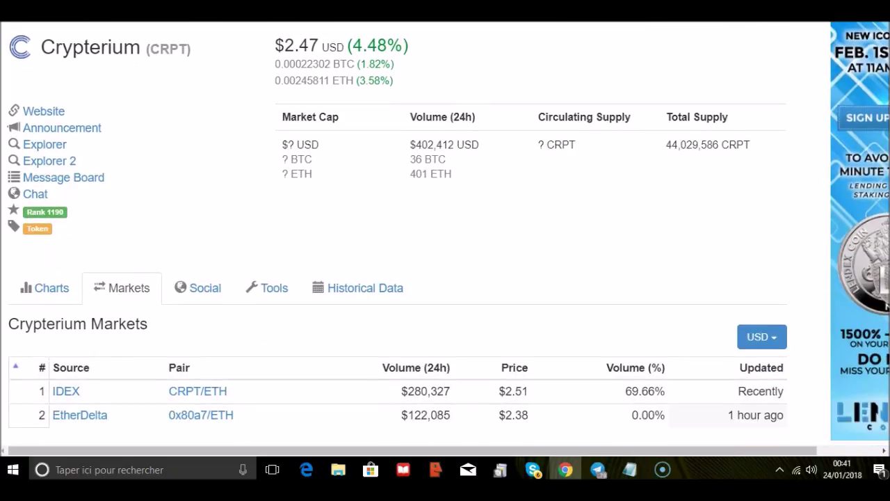
scroll(445, 233, "down", 1)
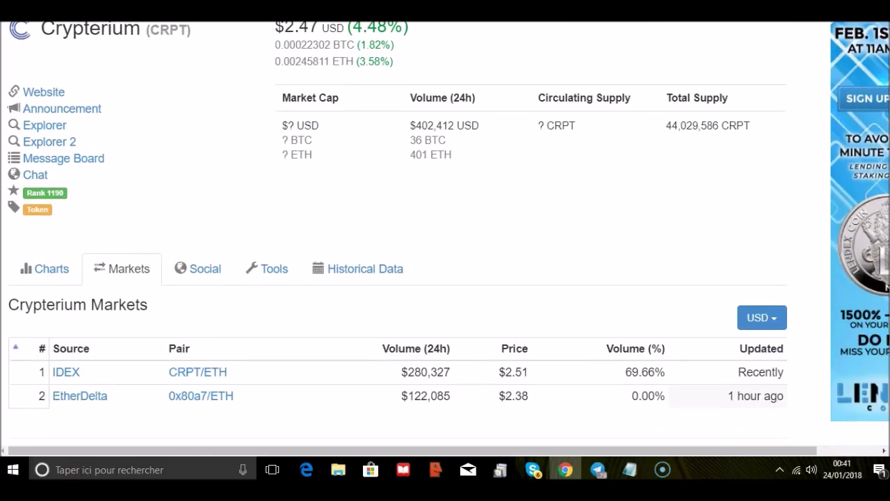
scroll(538, 135, "down", 1)
scroll(417, 105, "up", 2)
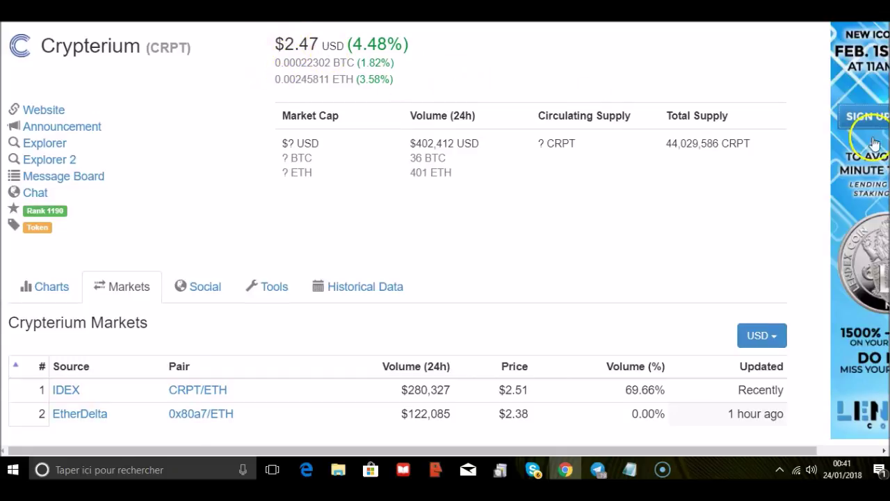
scroll(855, 149, "down", 1)
scroll(854, 149, "up", 2)
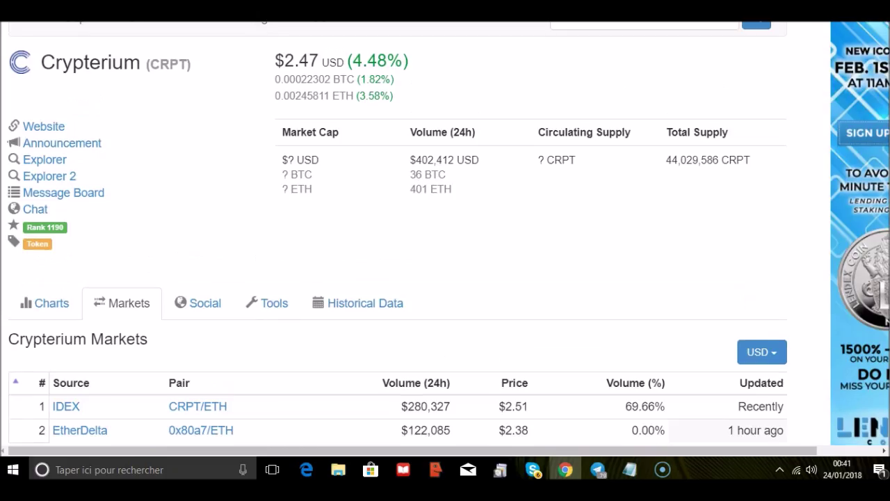
scroll(411, 70, "down", 3)
scroll(445, 237, "down", 2)
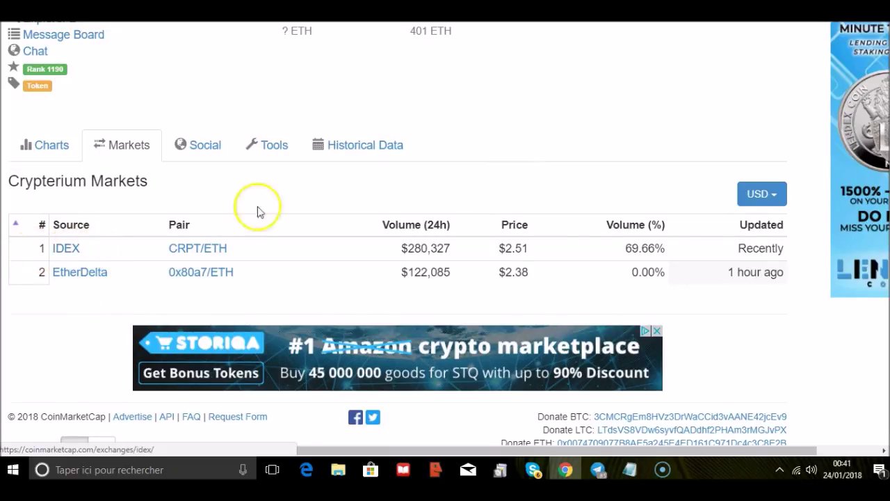
scroll(445, 236, "up", 2)
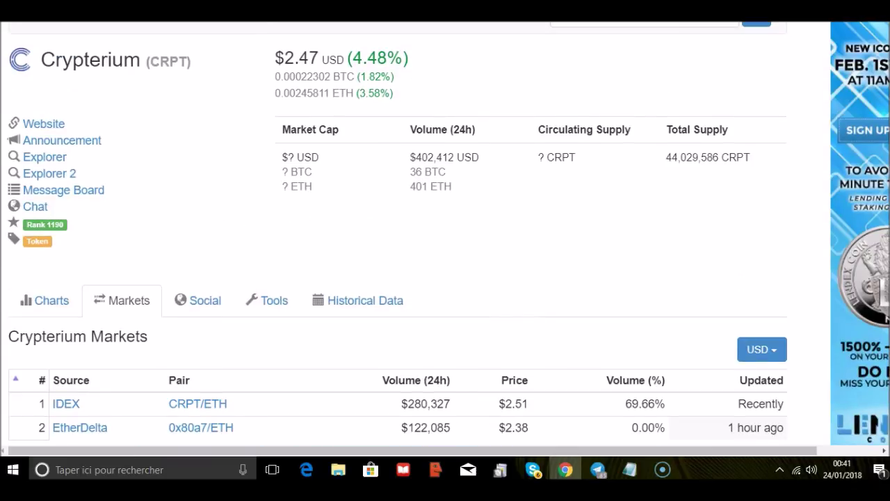
scroll(445, 236, "up", 3)
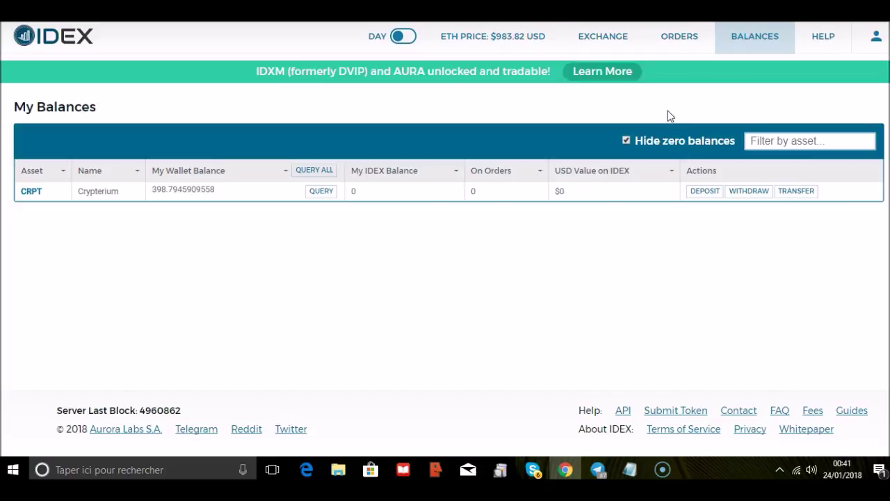
- Return to the IDEX balances page, view the available help resources and close their list
left_click(823, 37)
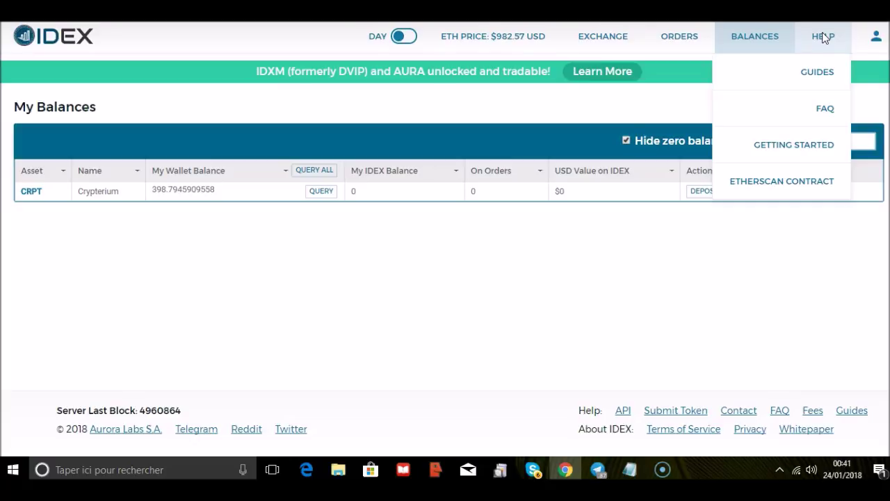
left_click(562, 407)
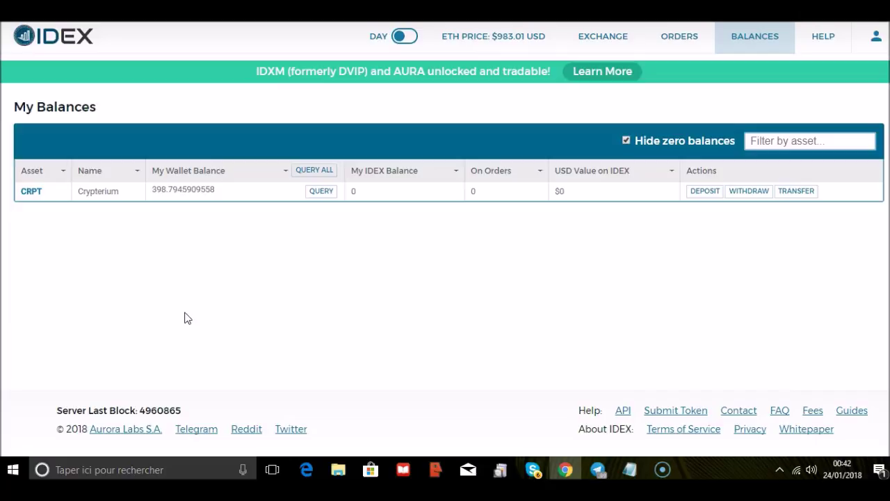
left_click(178, 306)
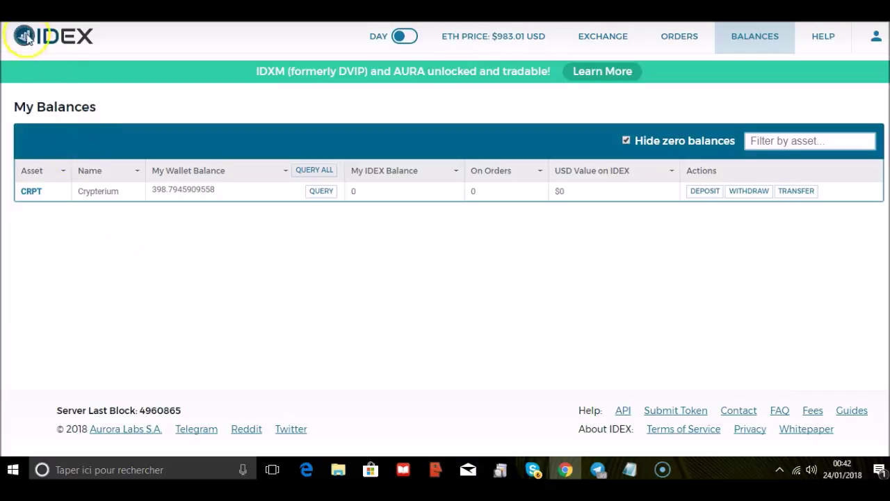